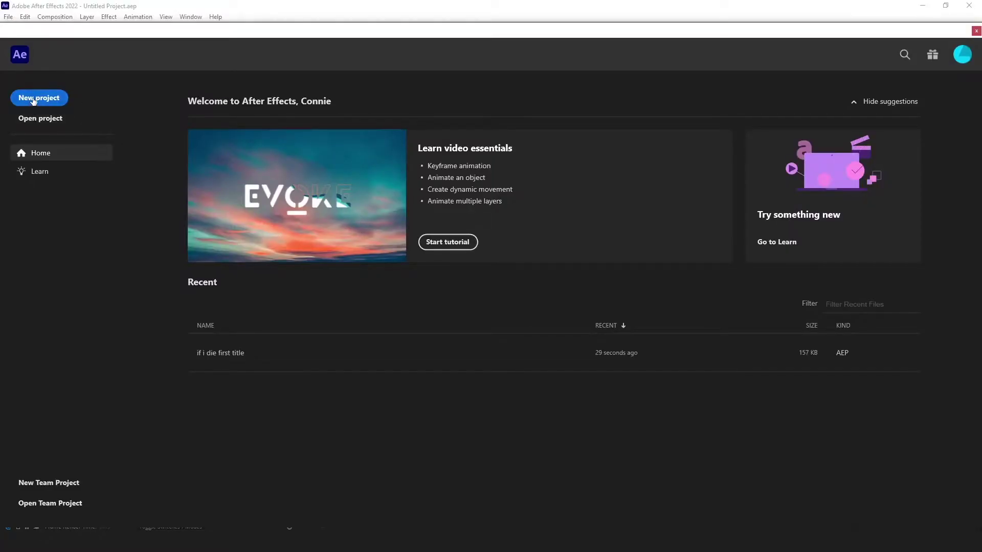
Step: Start a new project and begin a composition named "Die First"
{"action": "left_click", "coordinate": [34, 98]}
{"action": "left_click", "coordinate": [54, 17]}
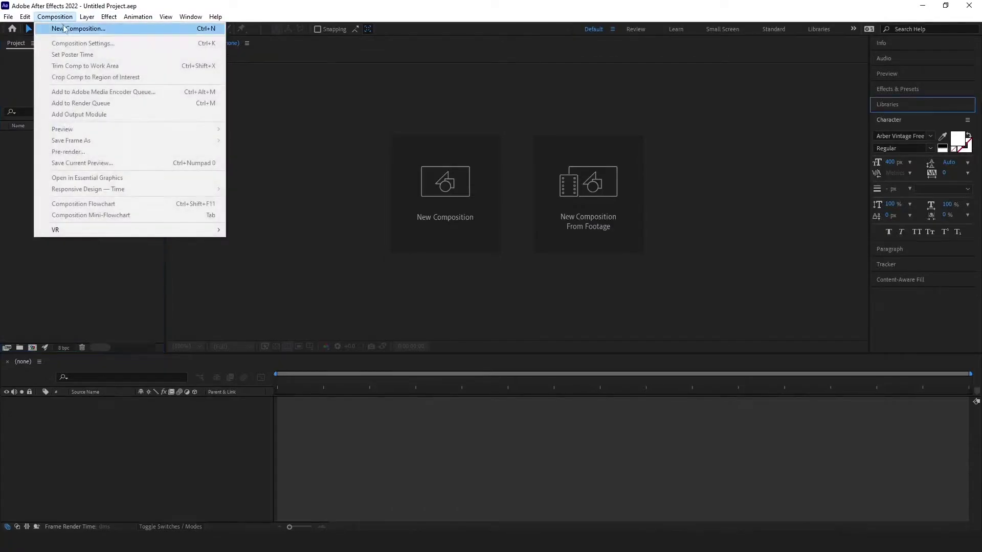
{"action": "left_click", "coordinate": [65, 29]}
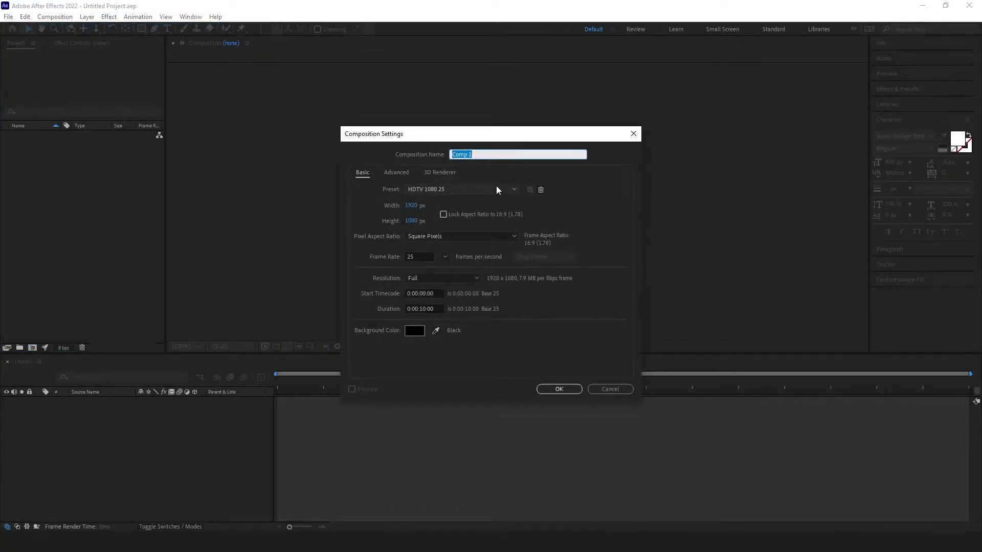
{"action": "type", "text": "D"}
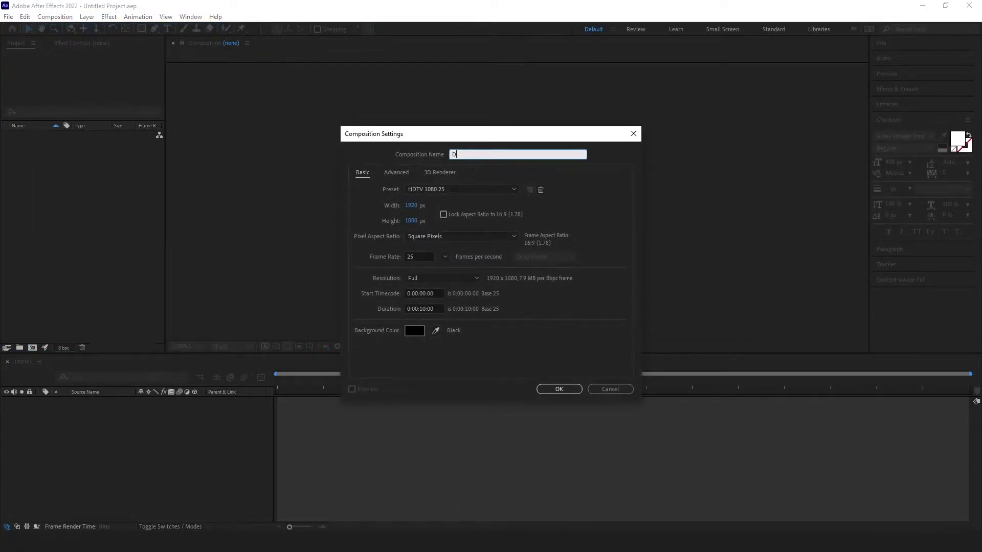
{"action": "type", "text": "ie"}
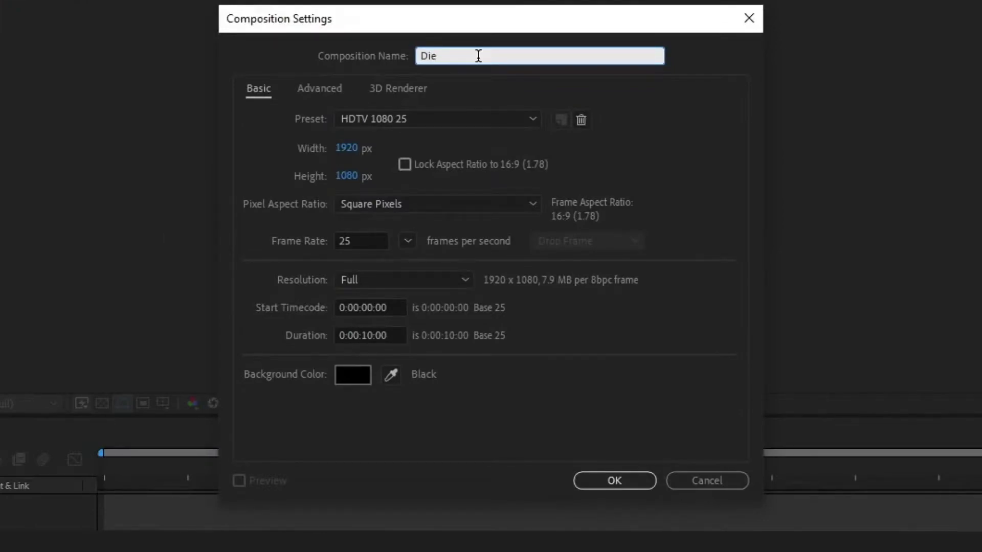
{"action": "type", "text": " First"}
Step: Choose the Custom preset for the Die First composition and create it
{"action": "left_click", "coordinate": [431, 123]}
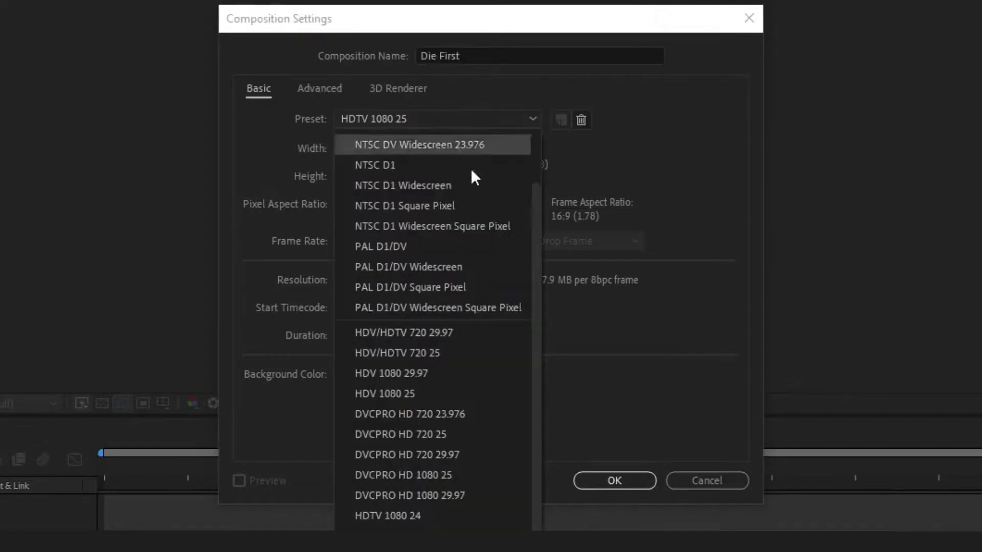
{"action": "left_click_drag", "start_coordinate": [532, 205], "coordinate": [561, 122]}
{"action": "left_click", "coordinate": [422, 136]}
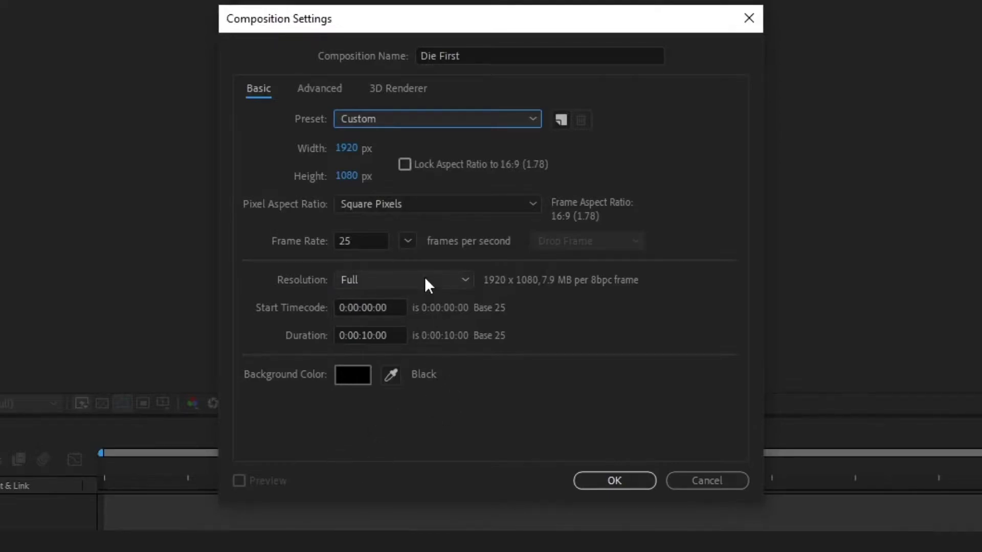
{"action": "left_click", "coordinate": [634, 487]}
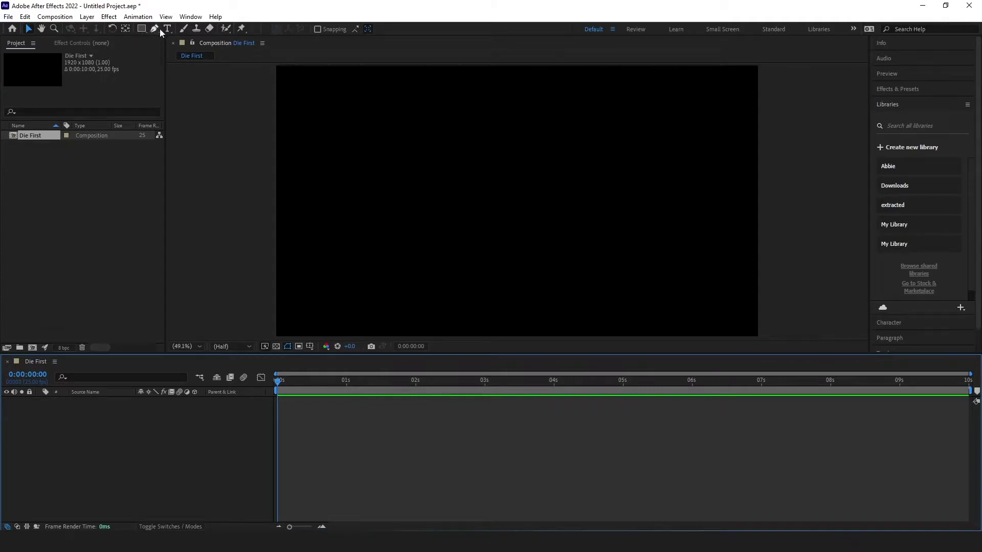
Step: Add a text layer reading "die first" and move it to the middle of the frame
{"action": "left_click", "coordinate": [167, 28]}
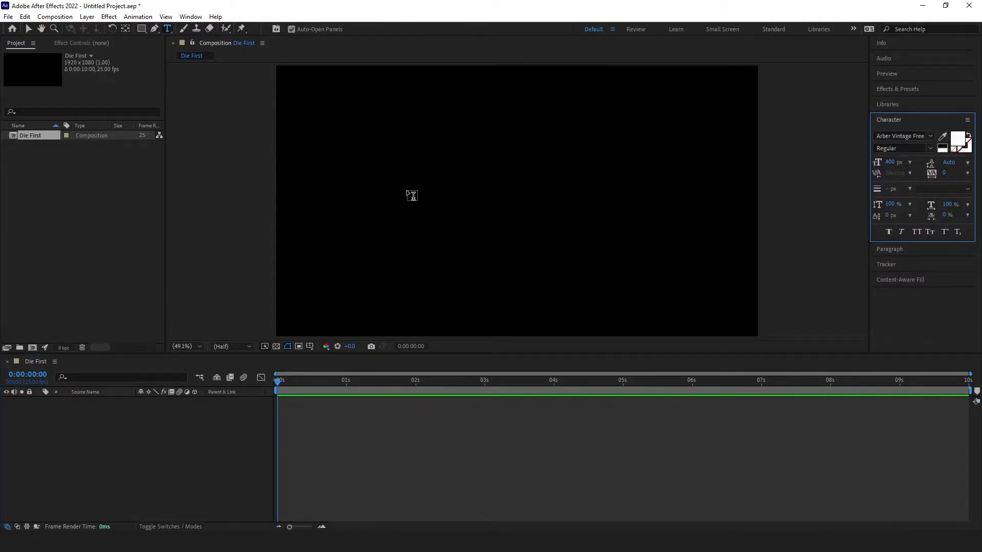
{"action": "left_click", "coordinate": [409, 193]}
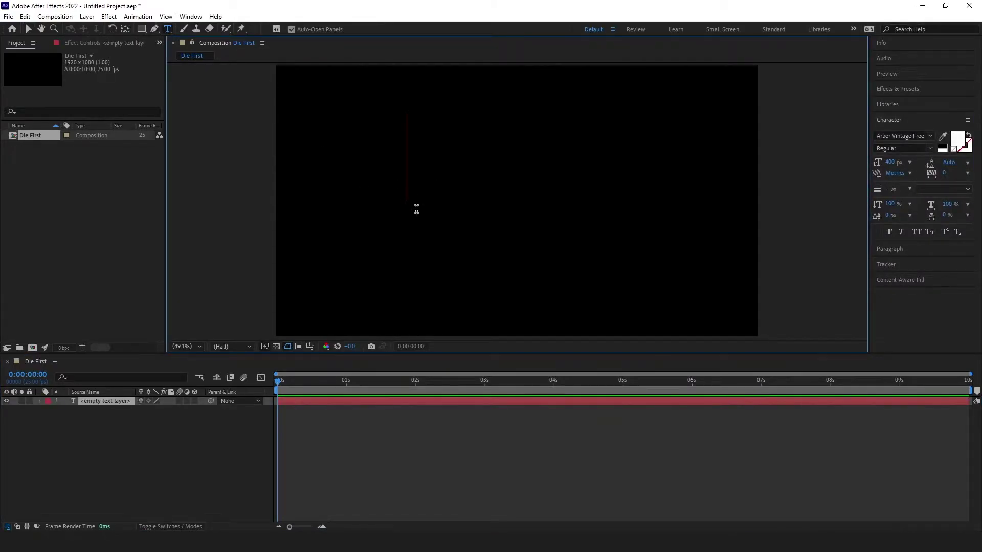
{"action": "type", "text": "die"}
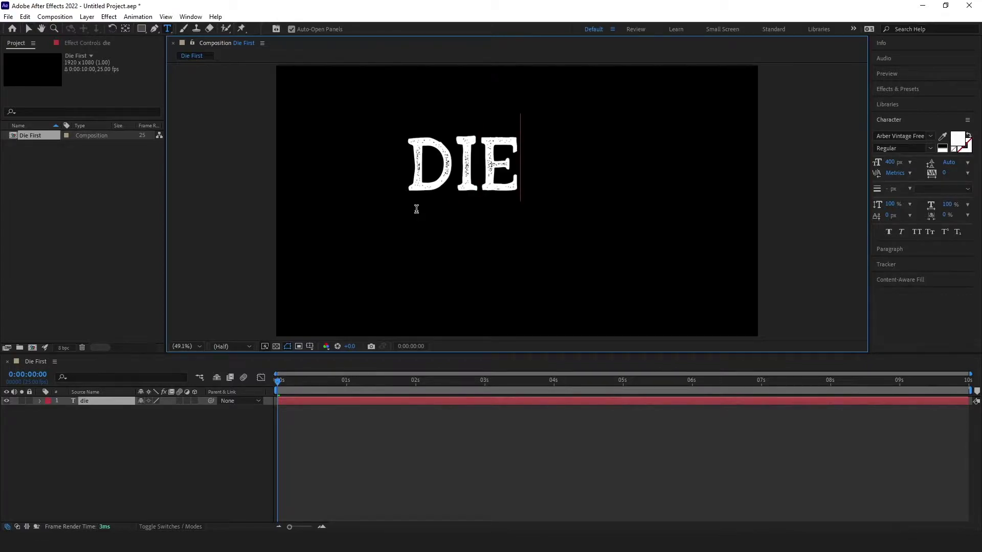
{"action": "type", "text": " firs"}
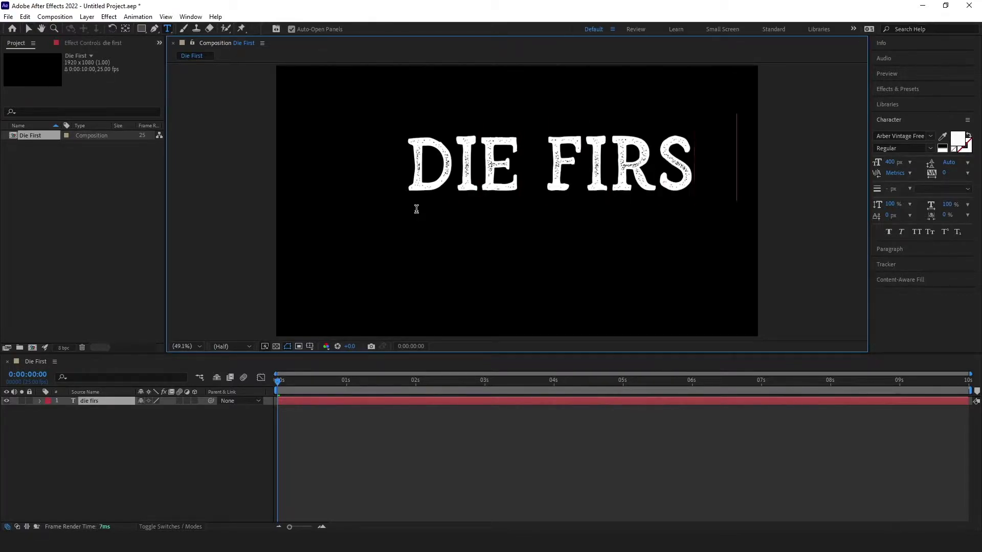
{"action": "type", "text": "t"}
{"action": "left_click", "coordinate": [30, 28]}
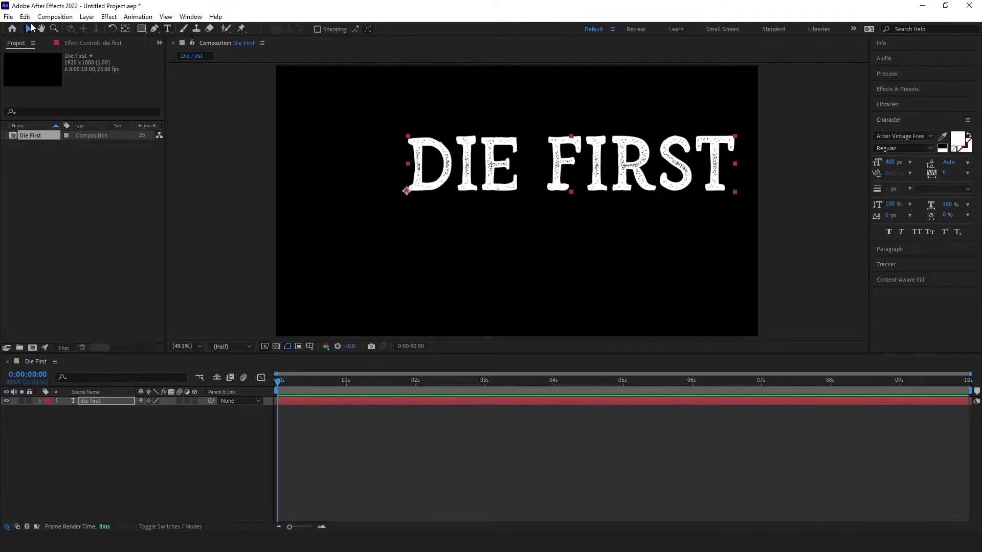
{"action": "left_click_drag", "start_coordinate": [470, 174], "coordinate": [420, 201]}
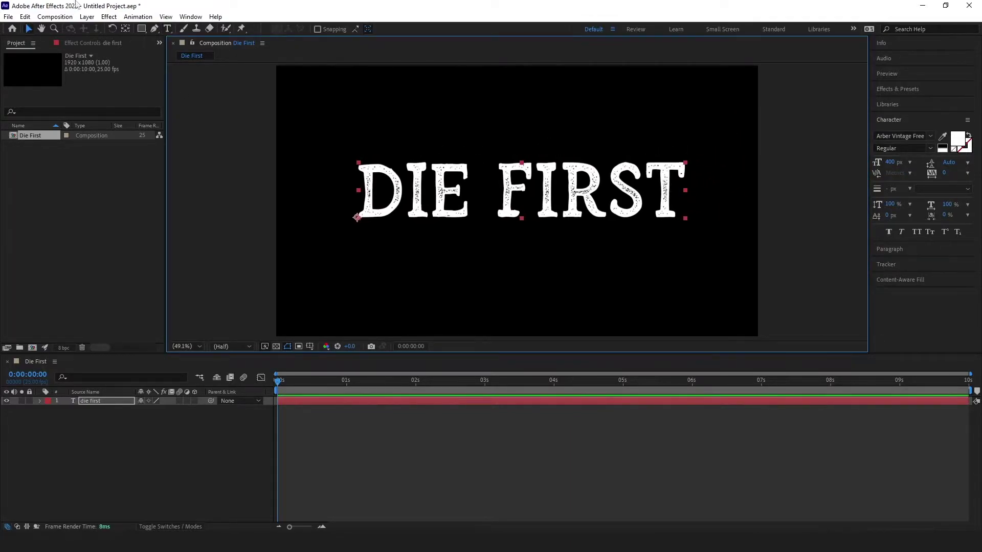
Step: Duplicate the "die first" text layer and give the copy a dark green label color
{"action": "left_click", "coordinate": [95, 404]}
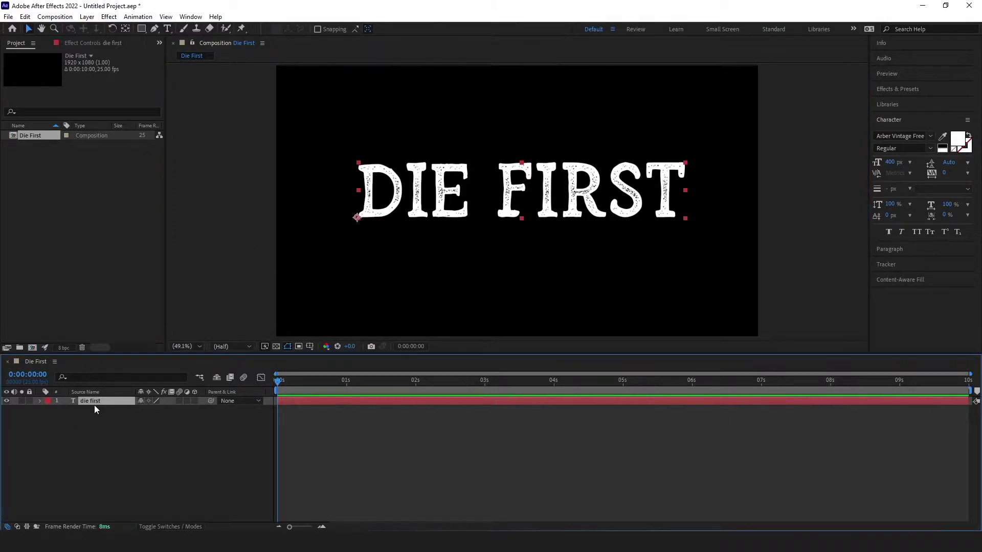
{"action": "key", "text": "ctrl+d"}
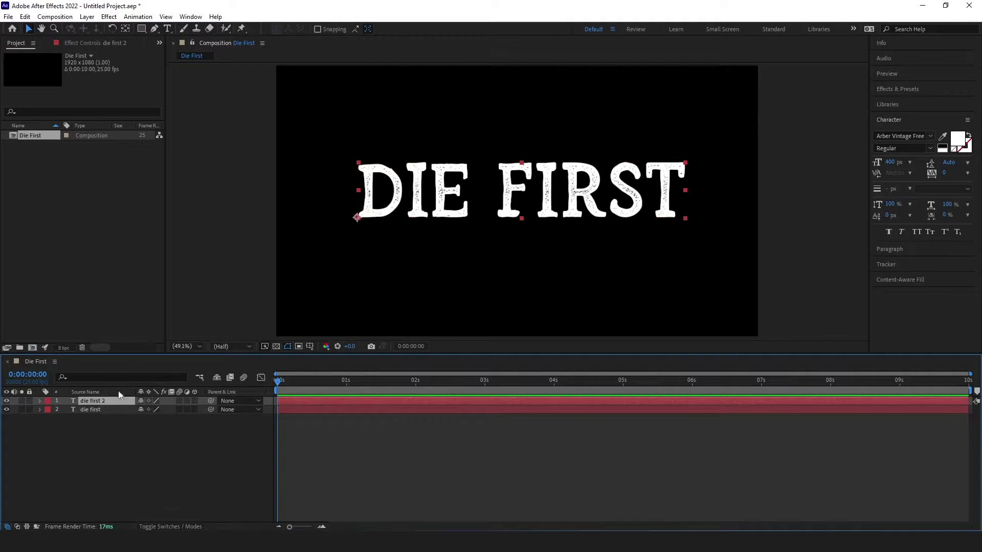
{"action": "left_click", "coordinate": [47, 400]}
{"action": "left_click", "coordinate": [84, 404]}
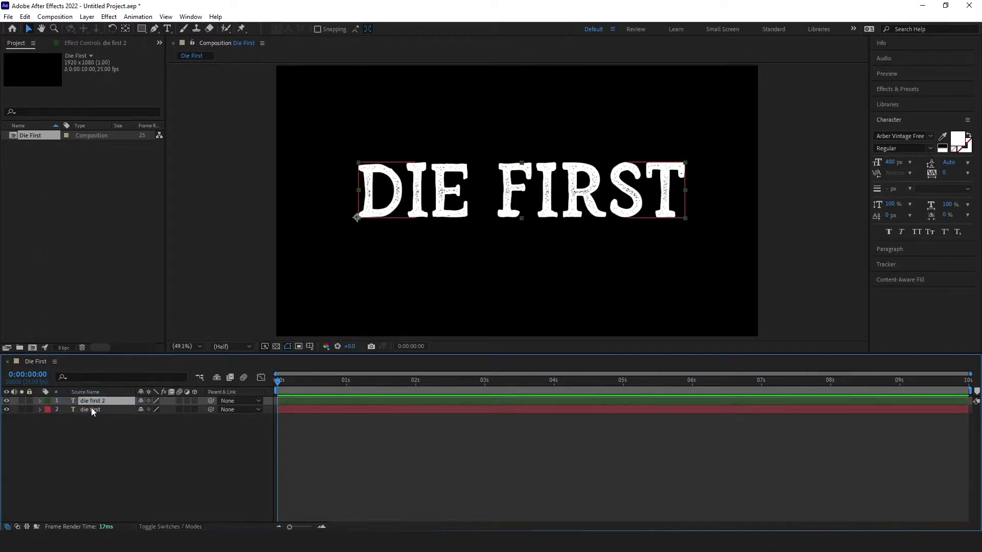
Step: Set the fill color of the duplicated text to dark red 6E0000
{"action": "double_click", "coordinate": [73, 401]}
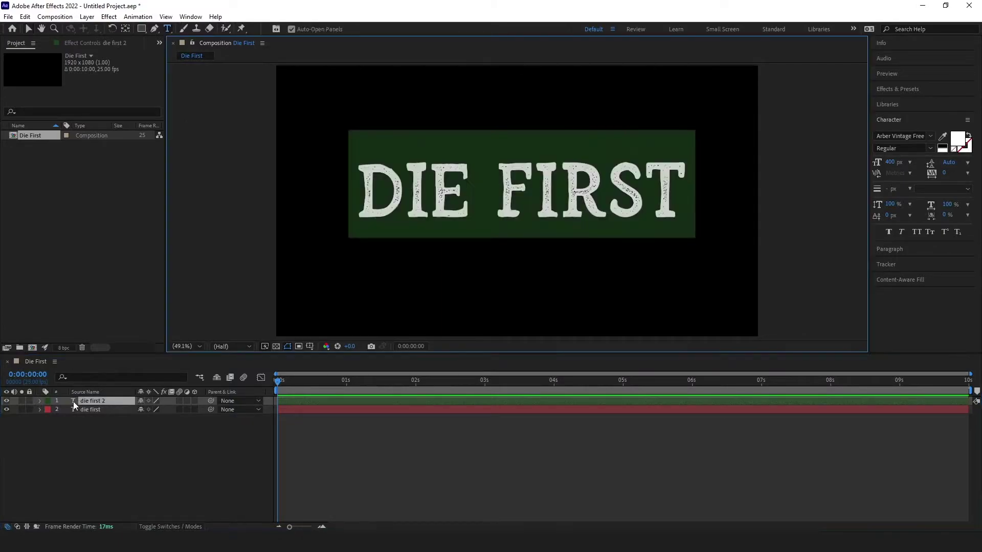
{"action": "left_click", "coordinate": [956, 142]}
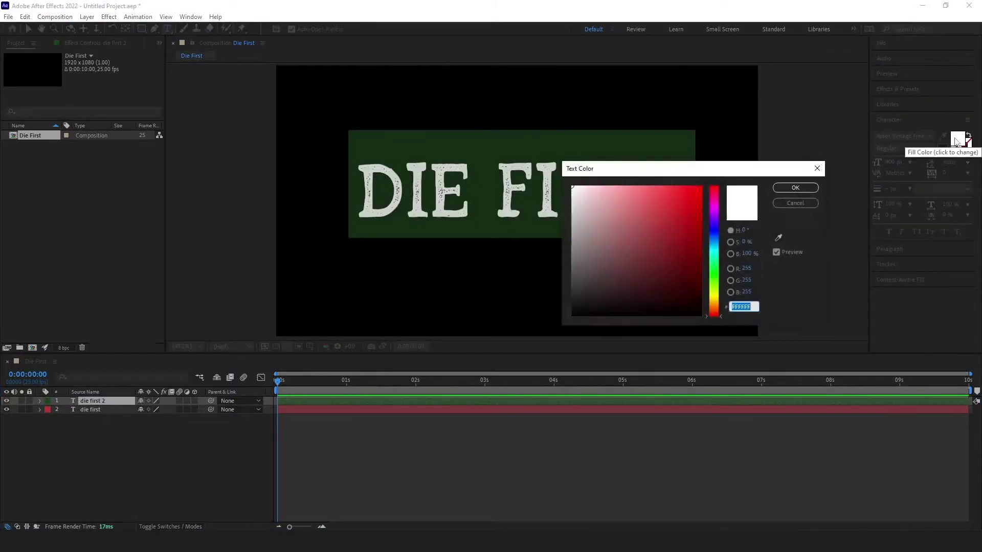
{"action": "left_click_drag", "start_coordinate": [689, 263], "coordinate": [714, 260]}
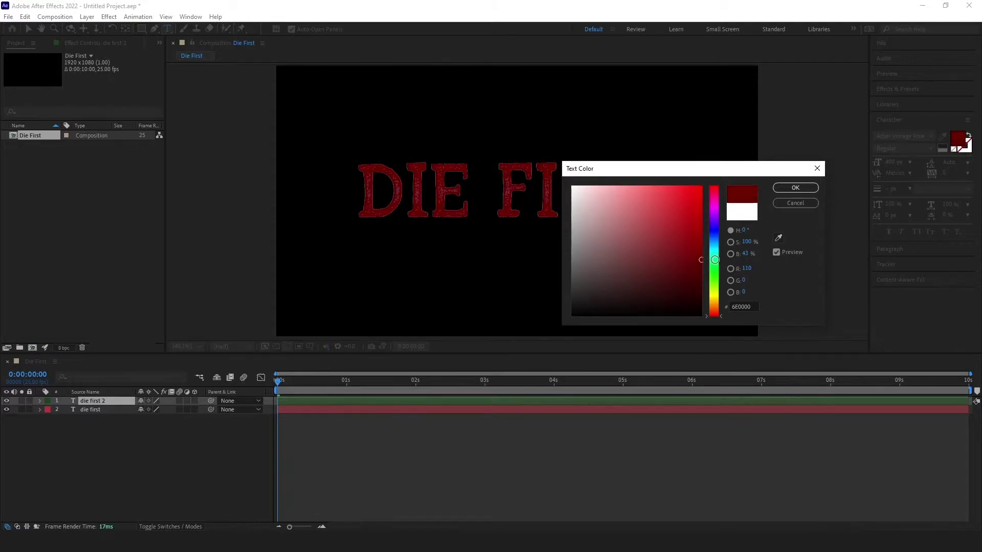
{"action": "left_click", "coordinate": [782, 189]}
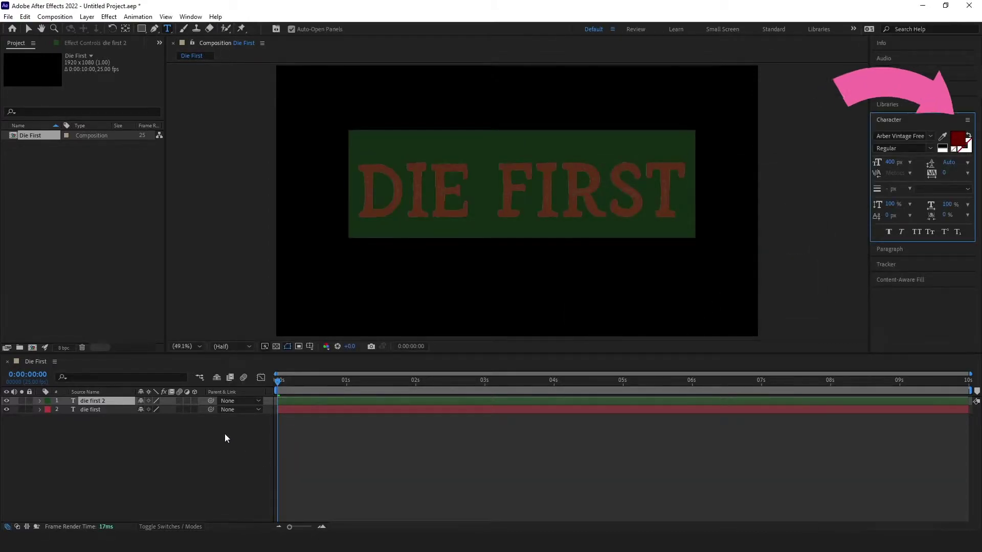
{"action": "left_click", "coordinate": [274, 433]}
Step: Change the label color of the duplicated text layer to teal
{"action": "left_click", "coordinate": [44, 404]}
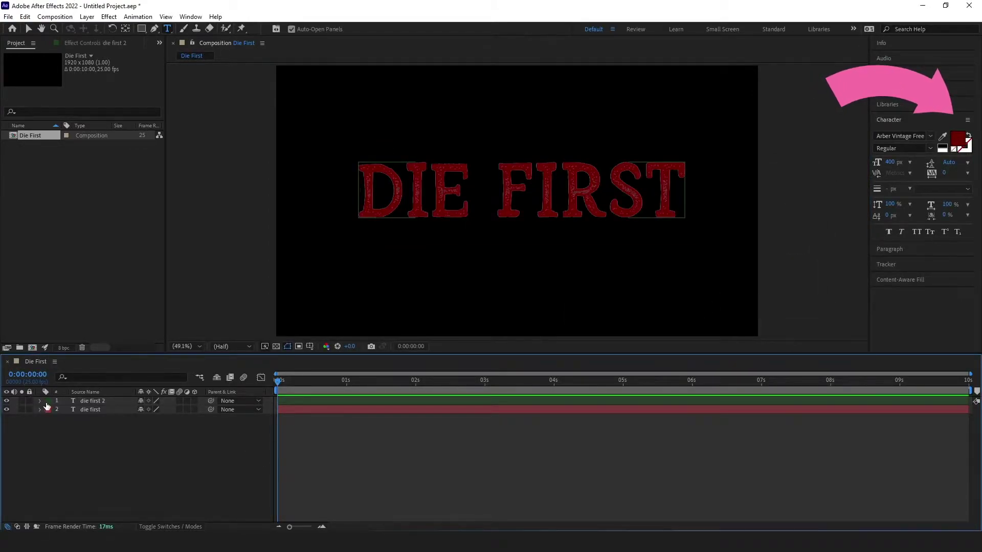
{"action": "left_click", "coordinate": [47, 401]}
{"action": "left_click", "coordinate": [68, 376]}
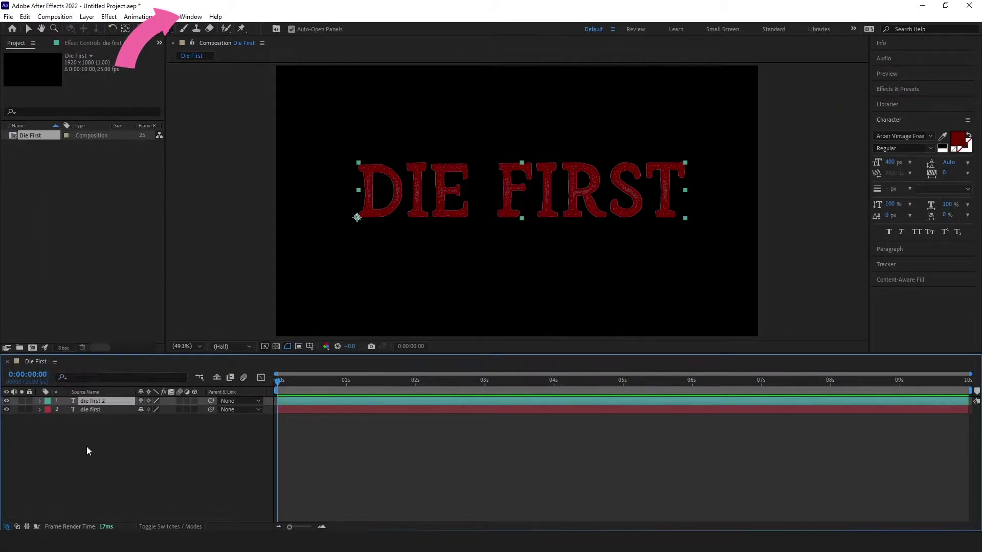
{"action": "left_click", "coordinate": [87, 447]}
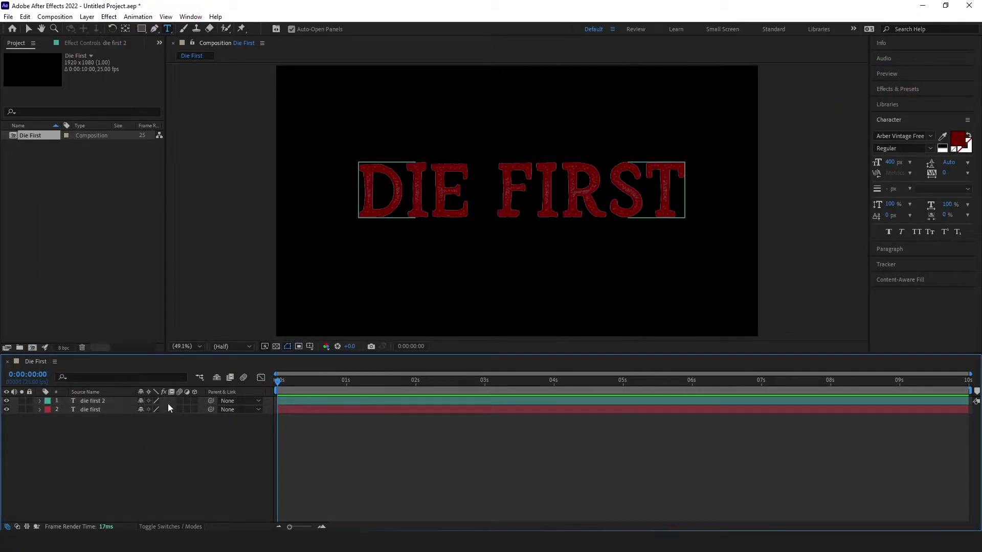
Step: Draw a closed mask on the red text layer with the Pen tool, above the letters and with a wavy, dripping lower edge
{"action": "left_click", "coordinate": [32, 402]}
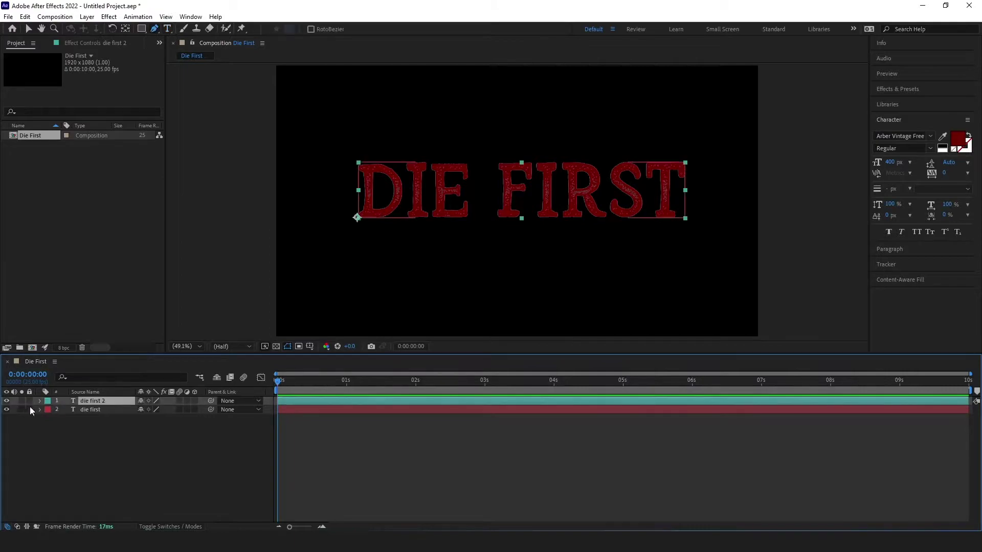
{"action": "key", "text": "g"}
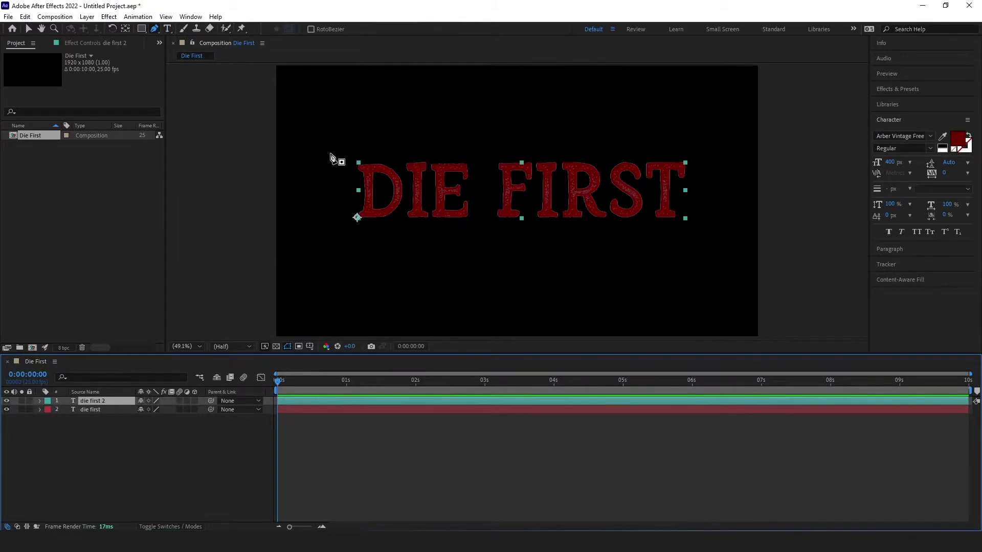
{"action": "left_click_drag", "start_coordinate": [313, 146], "coordinate": [495, 146]}
{"action": "left_click_drag", "start_coordinate": [508, 136], "coordinate": [722, 119]}
{"action": "left_click_drag", "start_coordinate": [670, 83], "coordinate": [614, 80]}
{"action": "left_click_drag", "start_coordinate": [413, 91], "coordinate": [350, 90]}
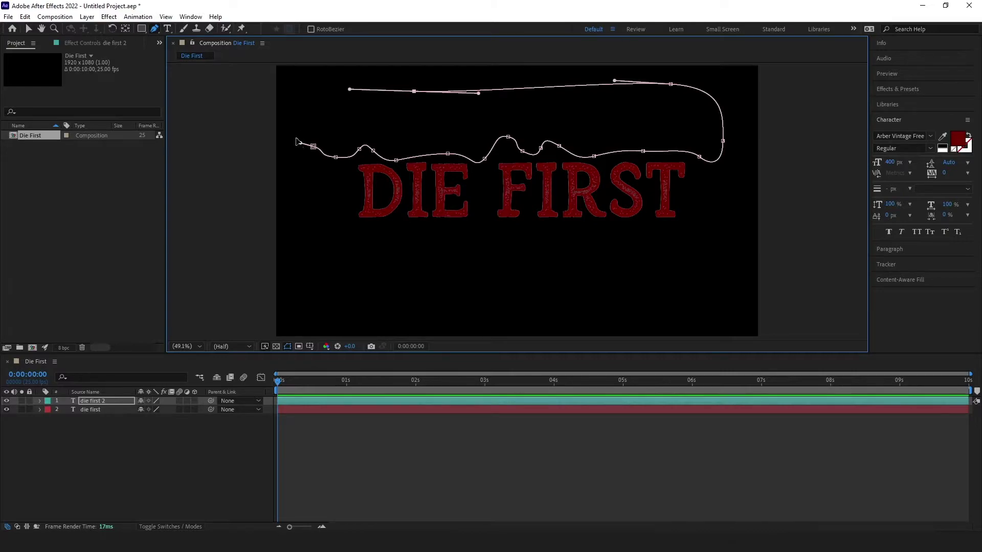
{"action": "left_click", "coordinate": [313, 148]}
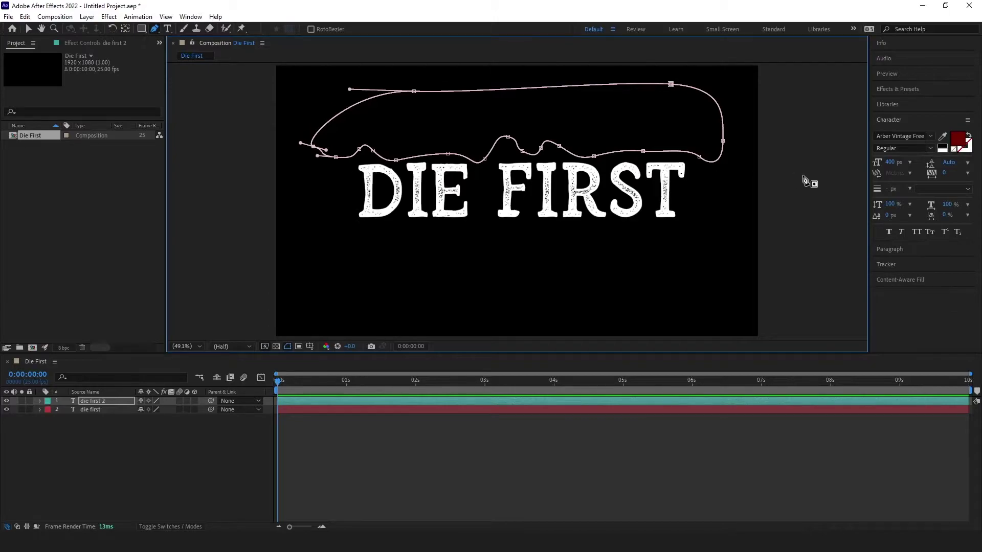
{"action": "left_click", "coordinate": [24, 16]}
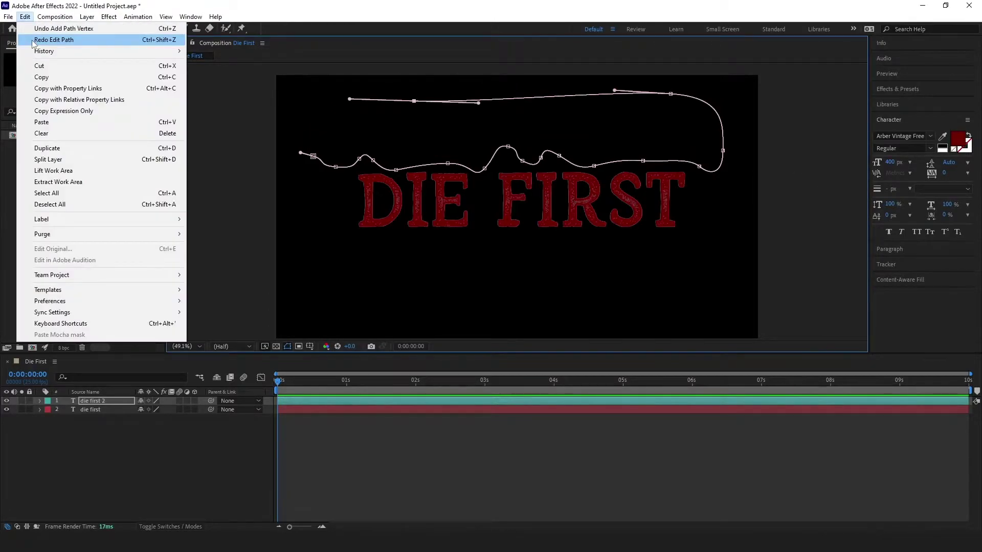
{"action": "left_click", "coordinate": [77, 40]}
Step: Select the whole mask path with the Selection tool and nudge it slightly above the title
{"action": "left_click", "coordinate": [29, 30]}
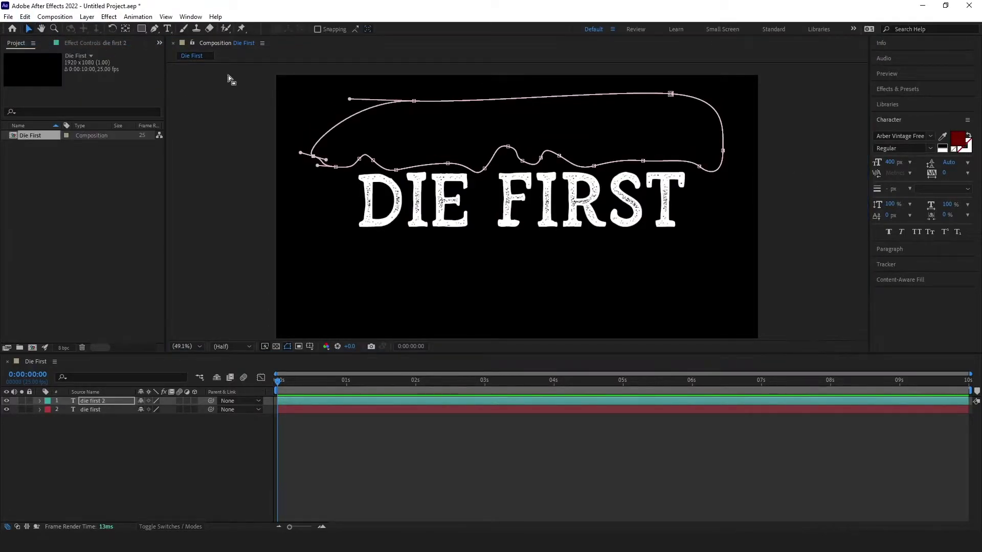
{"action": "double_click", "coordinate": [416, 102]}
{"action": "mouse_move", "coordinate": [414, 110]}
{"action": "left_mouse_down"}
{"action": "mouse_move", "coordinate": [408, 162]}
{"action": "mouse_move", "coordinate": [415, 109]}
{"action": "left_mouse_up"}
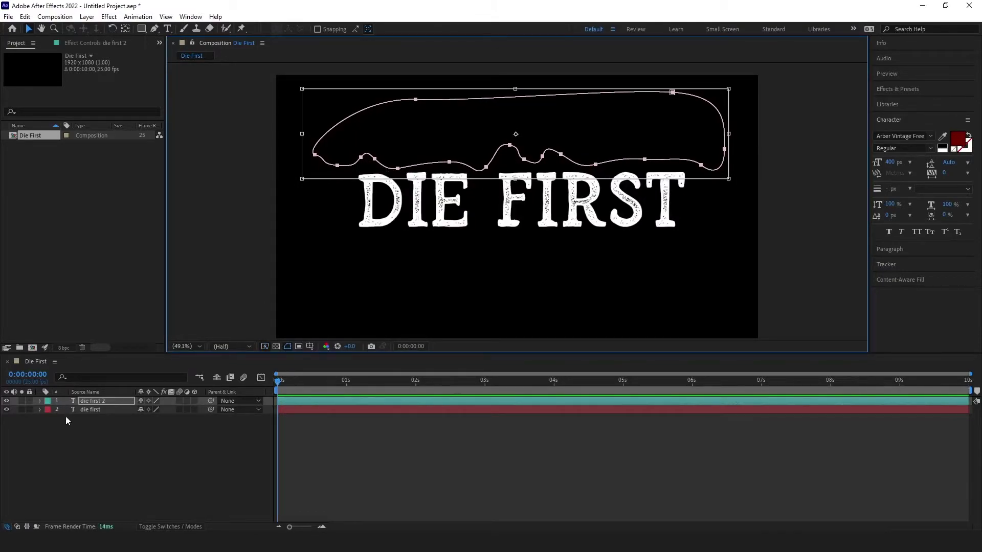
Step: Set a Mask Path keyframe for the red text layer's mask at 0:00:00:00 and move the current time to 0:00:05:00
{"action": "left_click", "coordinate": [39, 400]}
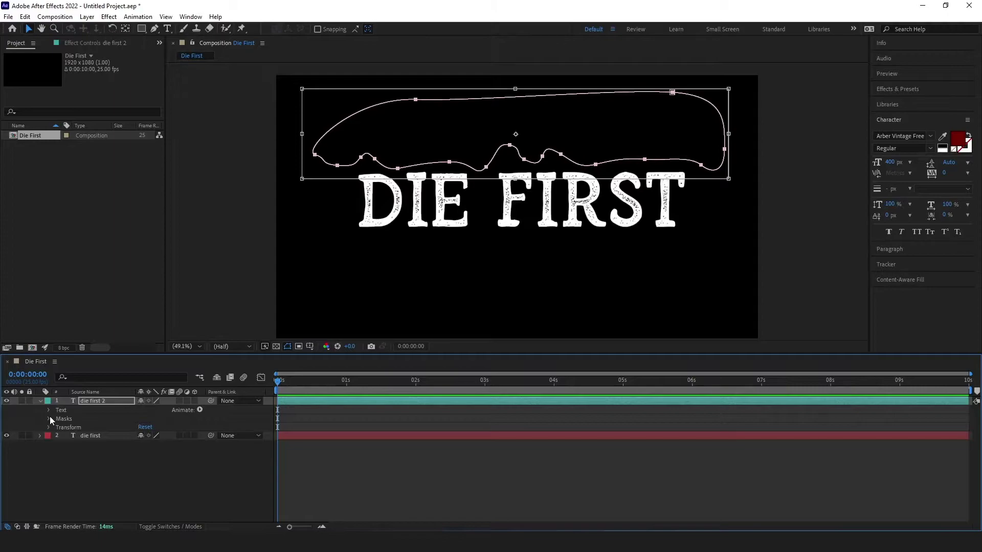
{"action": "left_click", "coordinate": [48, 418]}
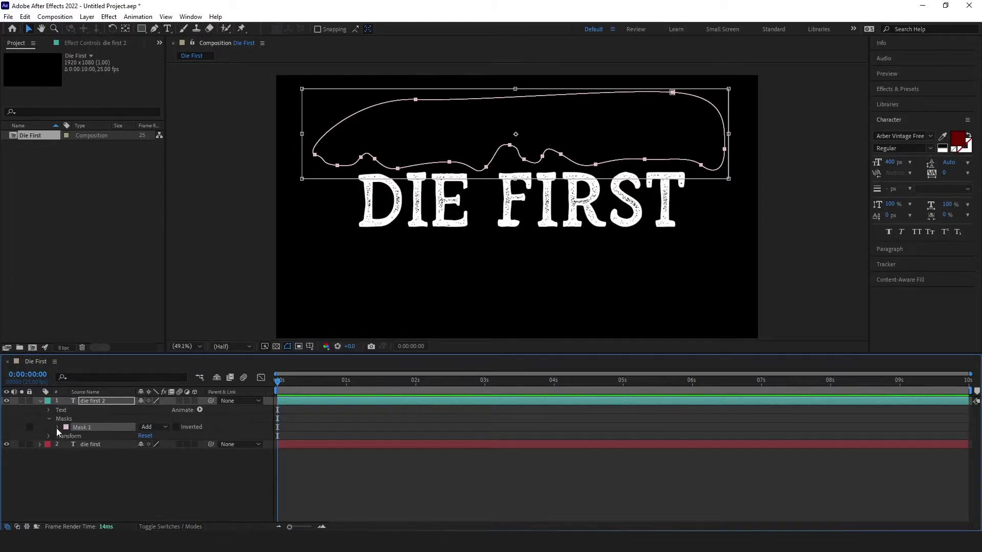
{"action": "left_click", "coordinate": [57, 428]}
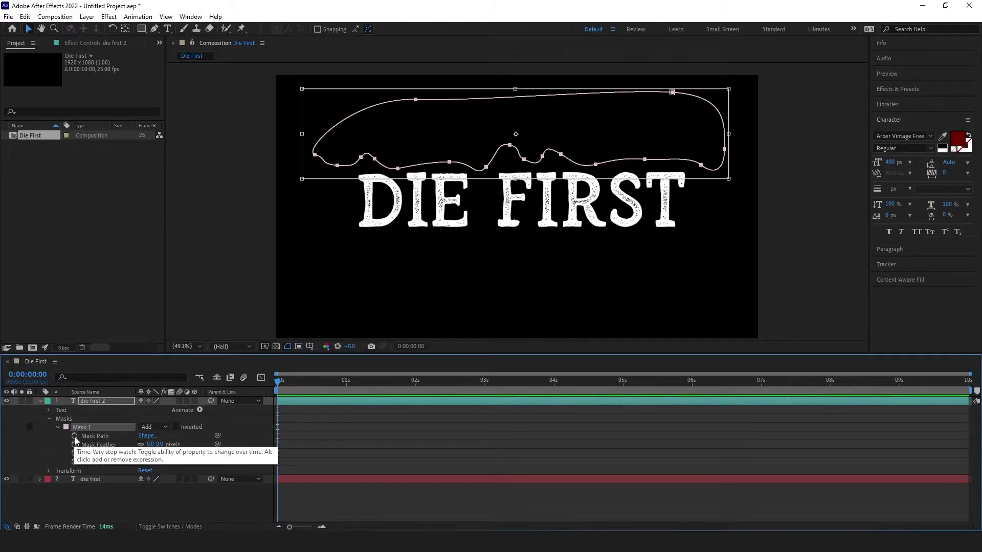
{"action": "left_click", "coordinate": [74, 436]}
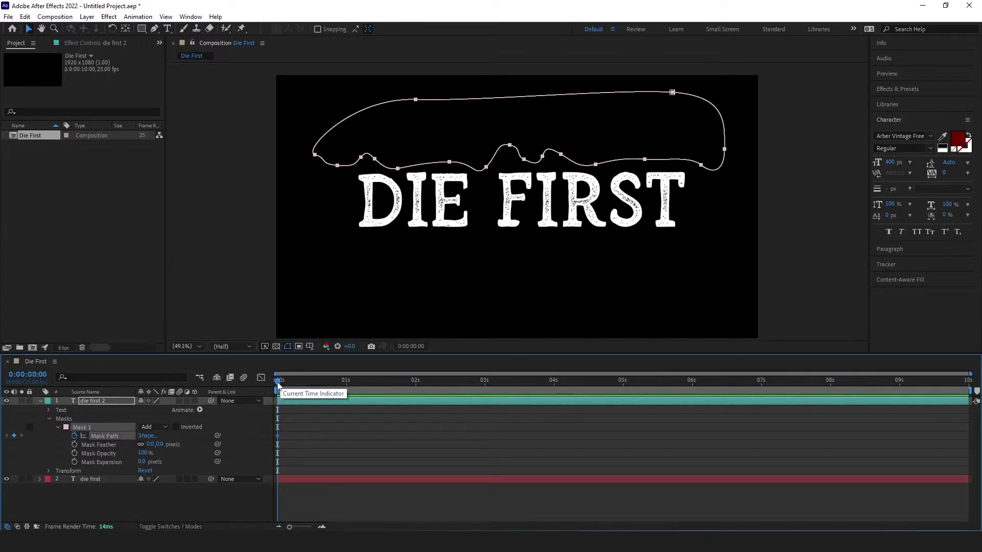
{"action": "left_click_drag", "start_coordinate": [278, 386], "coordinate": [622, 434]}
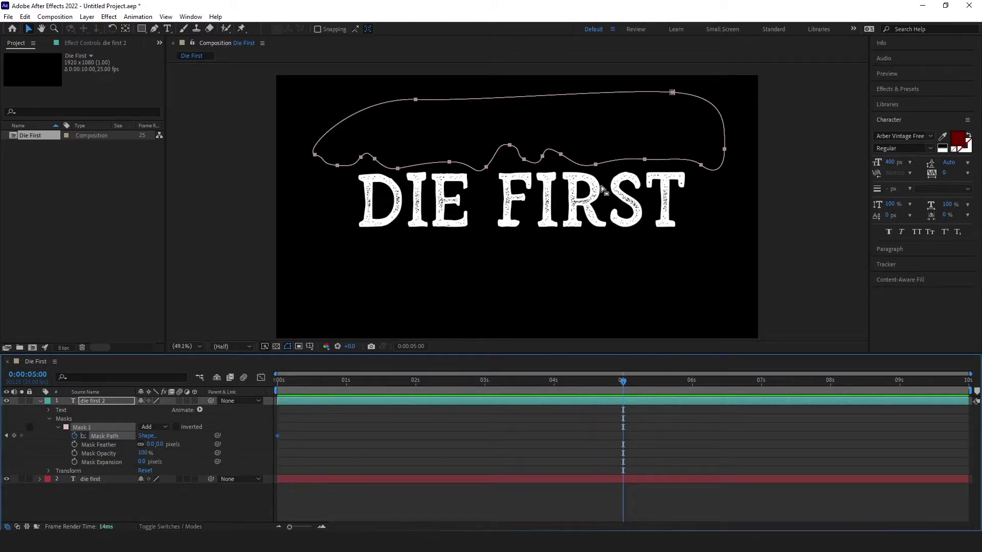
Step: At 0:00:05:00, move the whole mask down over the title and raise its upper edge, adding a vertex with the Pen tool, until it encloses all letters
{"action": "double_click", "coordinate": [542, 159]}
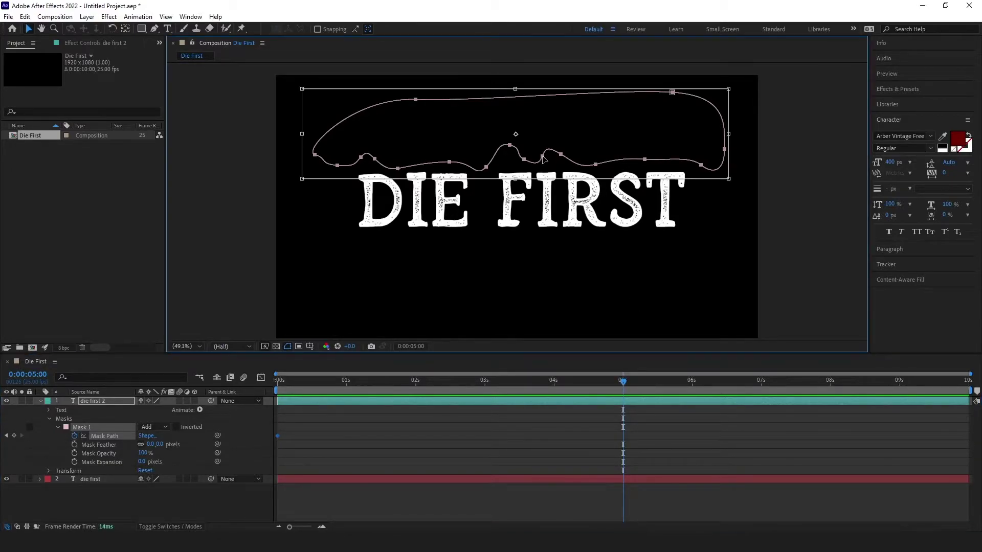
{"action": "left_click_drag", "start_coordinate": [542, 159], "coordinate": [538, 243]}
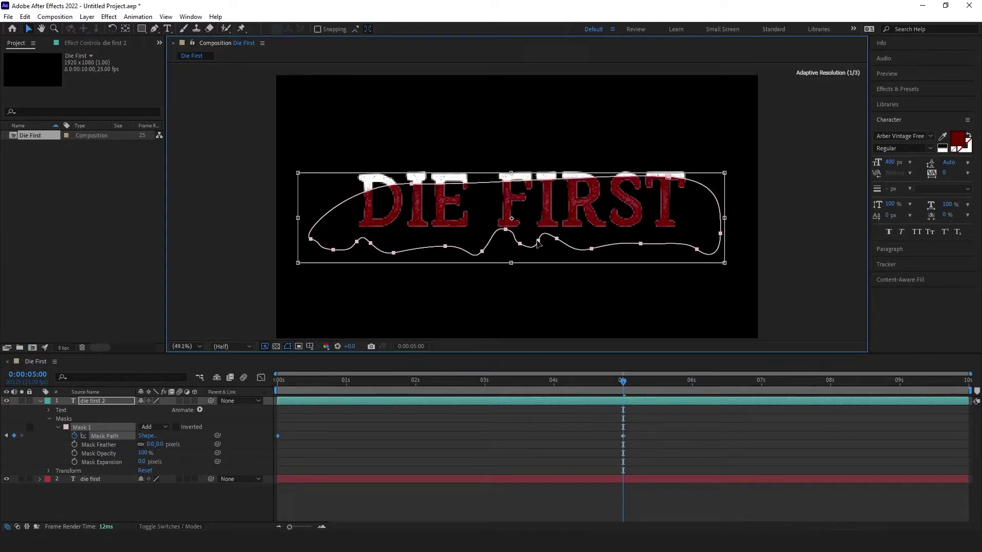
{"action": "left_click", "coordinate": [155, 29]}
{"action": "double_click", "coordinate": [376, 190]}
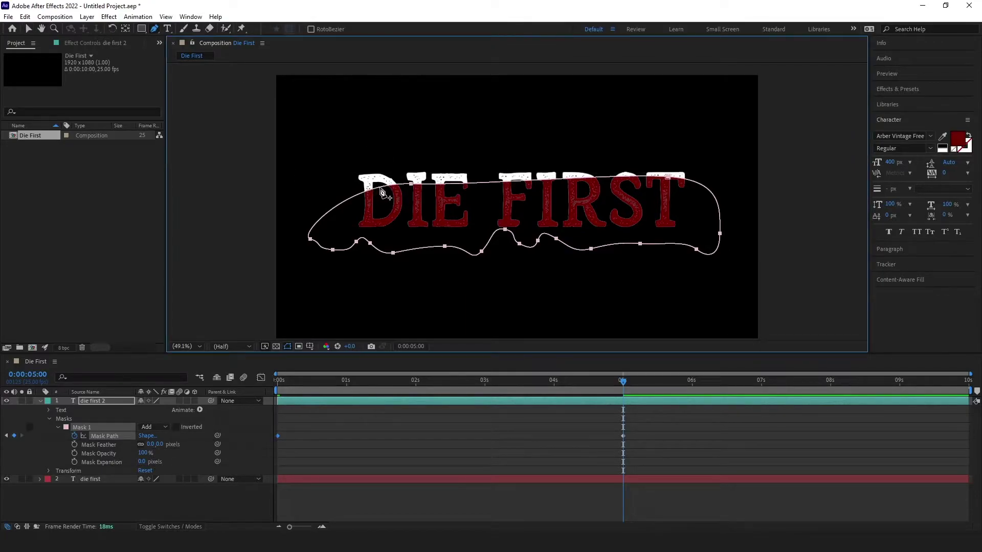
{"action": "left_click", "coordinate": [378, 187]}
{"action": "left_click_drag", "start_coordinate": [377, 187], "coordinate": [354, 136]}
{"action": "left_click_drag", "start_coordinate": [411, 184], "coordinate": [419, 123]}
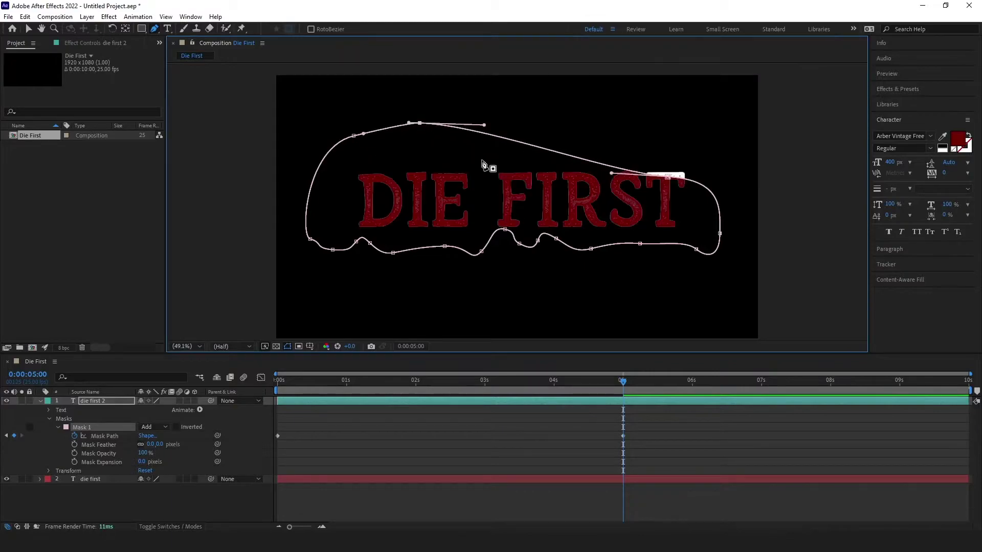
{"action": "left_click_drag", "start_coordinate": [667, 178], "coordinate": [737, 126]}
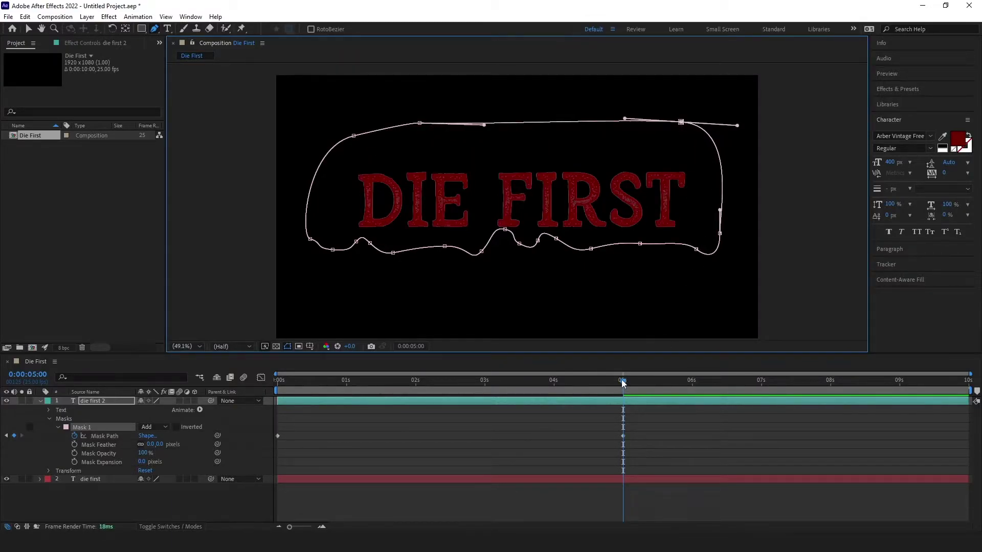
Step: Preview the mask animation from the start, scrub through it, and compare the red text with the white text layer temporarily hidden
{"action": "left_click_drag", "start_coordinate": [623, 383], "coordinate": [272, 446]}
{"action": "key", "text": "space"}
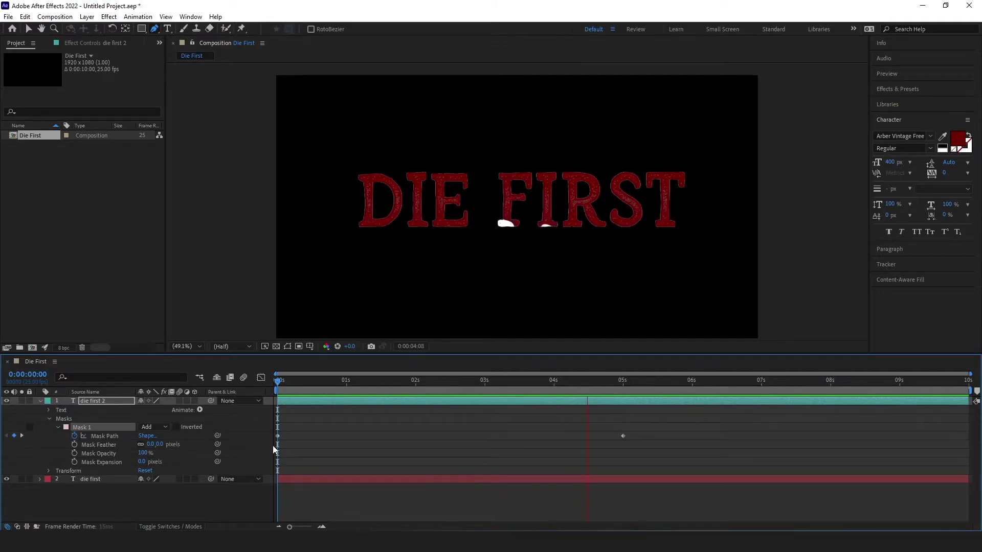
{"action": "key", "text": "space"}
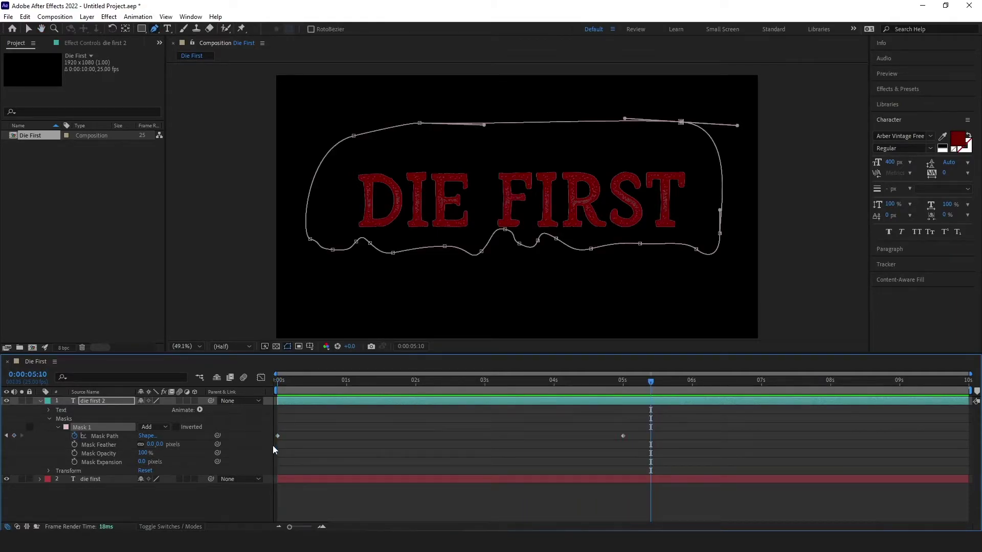
{"action": "left_click_drag", "start_coordinate": [651, 380], "coordinate": [471, 421]}
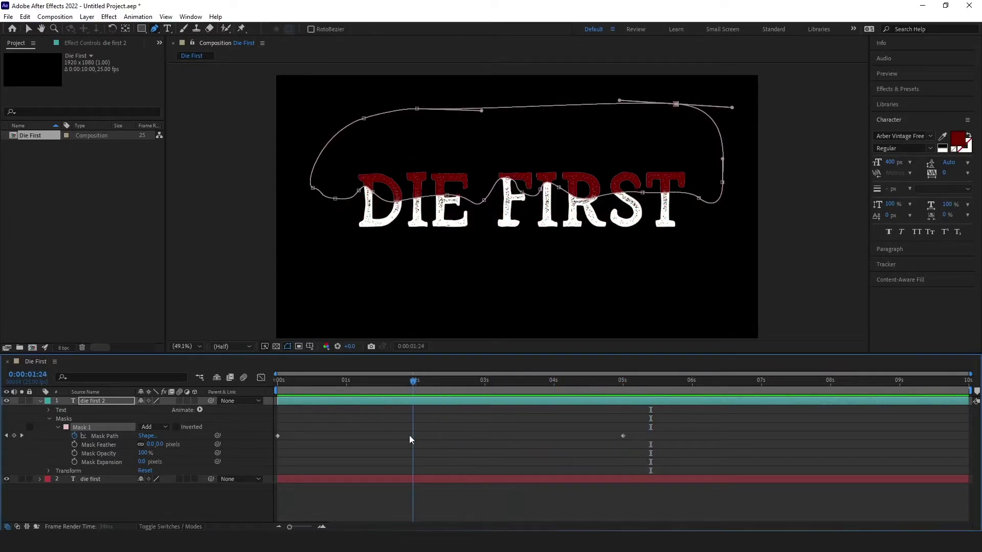
{"action": "left_click_drag", "start_coordinate": [409, 438], "coordinate": [294, 525]}
{"action": "left_click_drag", "start_coordinate": [295, 475], "coordinate": [457, 527]}
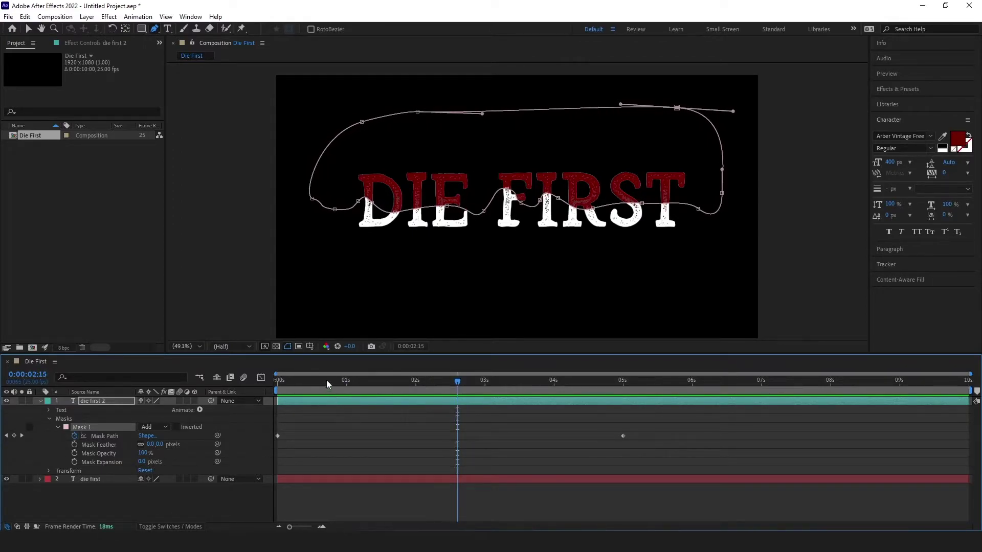
{"action": "left_click_drag", "start_coordinate": [326, 379], "coordinate": [398, 423]}
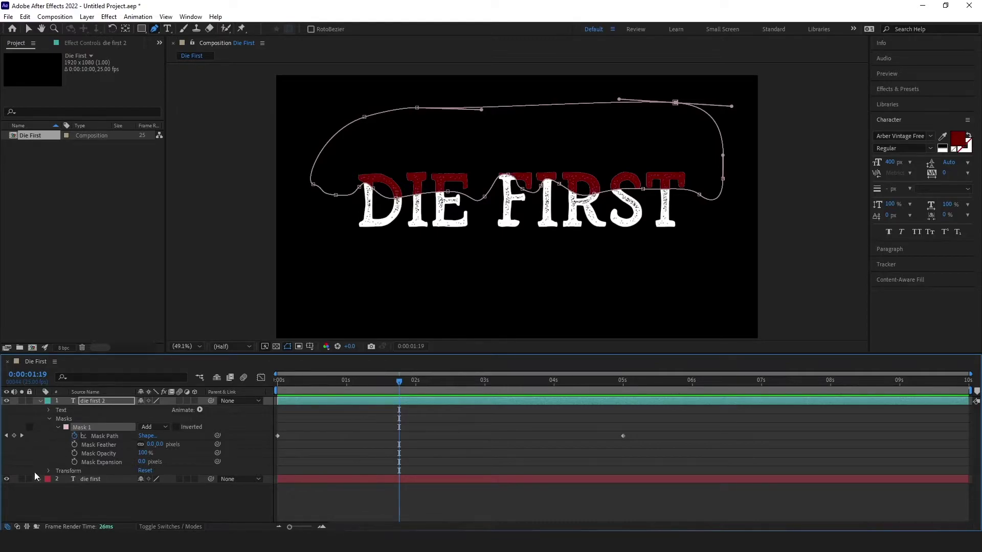
{"action": "left_click", "coordinate": [7, 479]}
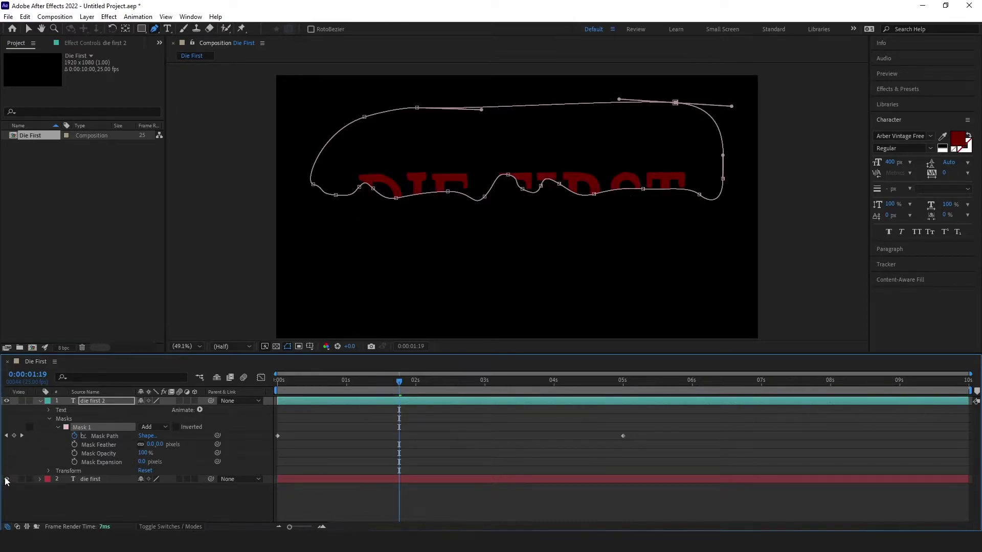
{"action": "left_click", "coordinate": [7, 479]}
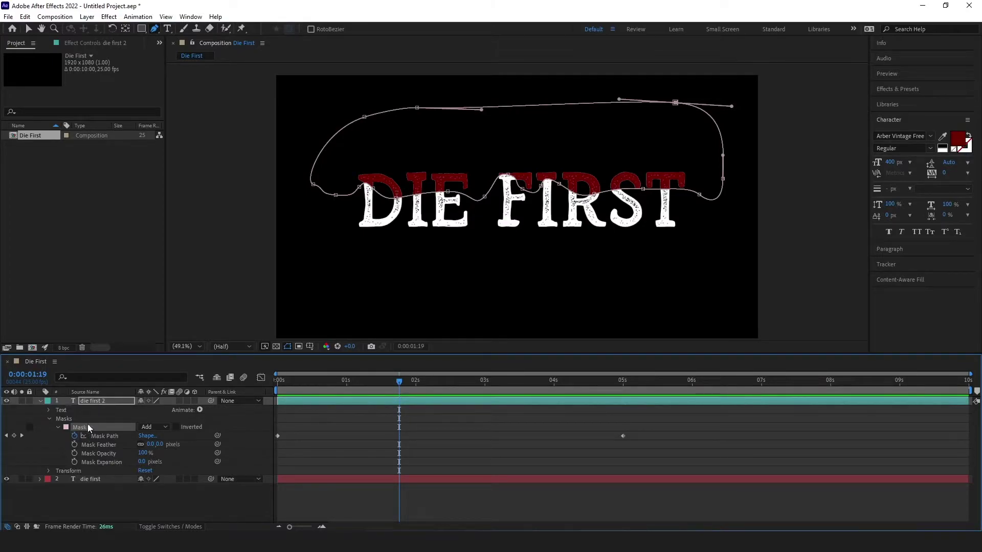
Step: Copy the animated Mask 1 onto the white "die first" layer at 0:00:00:00, set it to Inverted, and scrub through the result
{"action": "left_click_drag", "start_coordinate": [293, 388], "coordinate": [268, 385]}
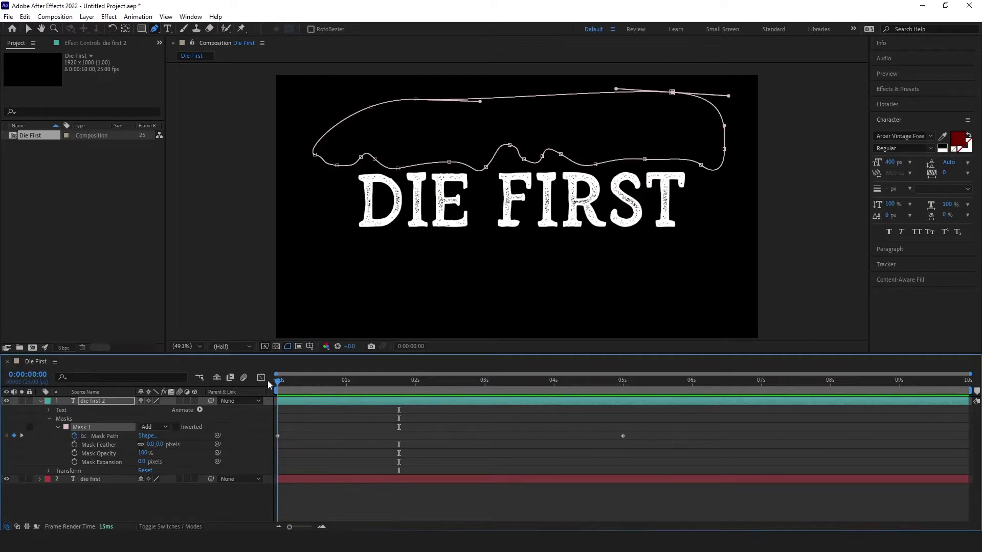
{"action": "left_click", "coordinate": [75, 479]}
{"action": "left_click", "coordinate": [39, 478]}
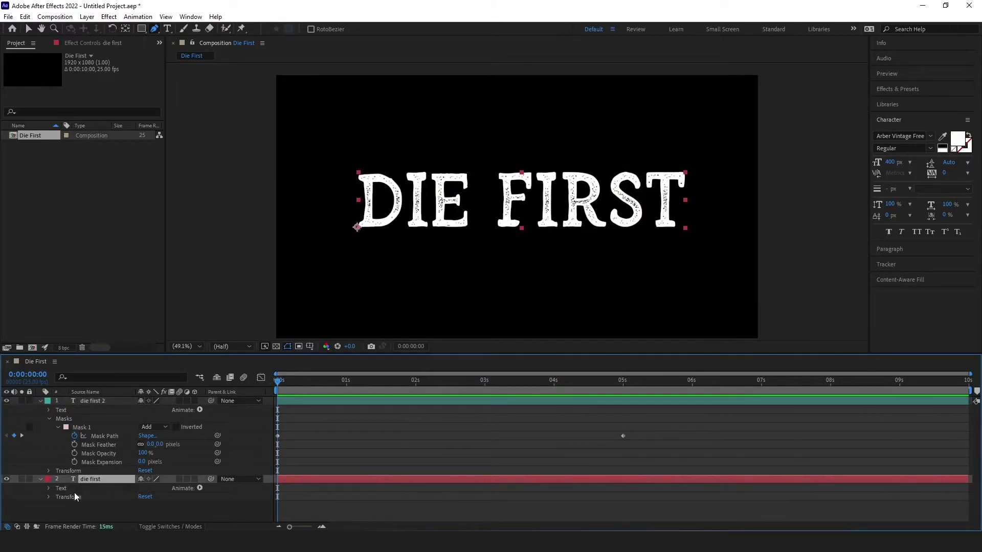
{"action": "key", "text": "ctrl+v"}
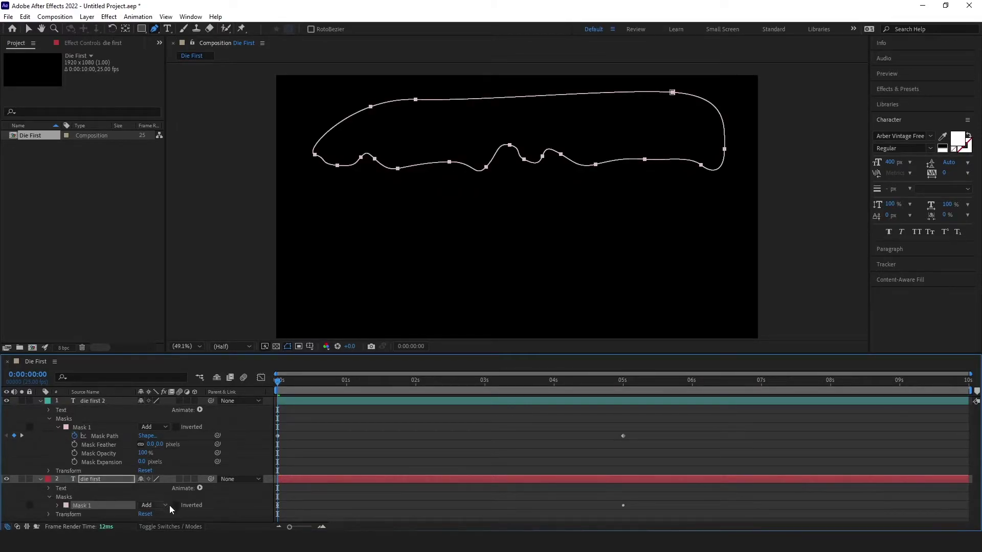
{"action": "left_click", "coordinate": [177, 505]}
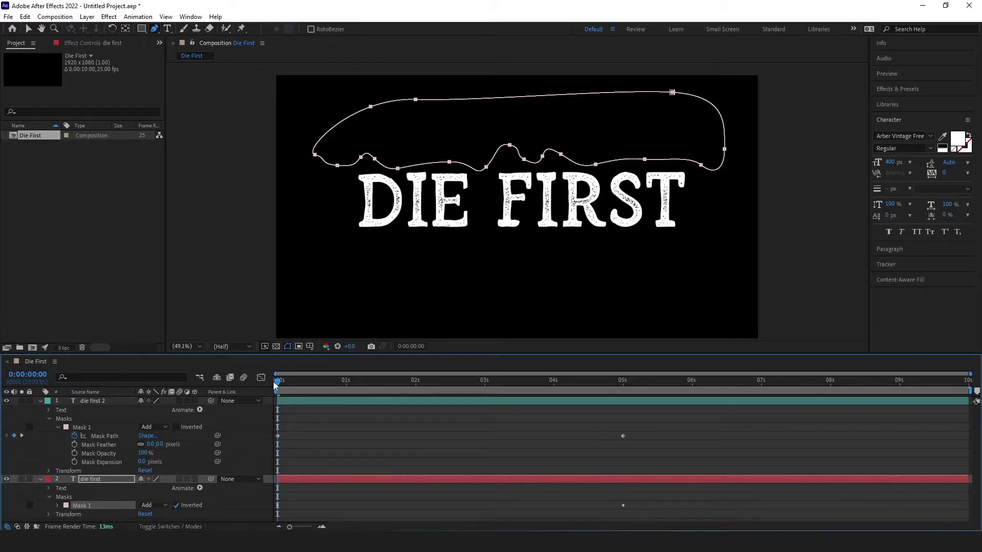
{"action": "left_click_drag", "start_coordinate": [281, 382], "coordinate": [645, 460]}
{"action": "left_click_drag", "start_coordinate": [583, 456], "coordinate": [627, 477]}
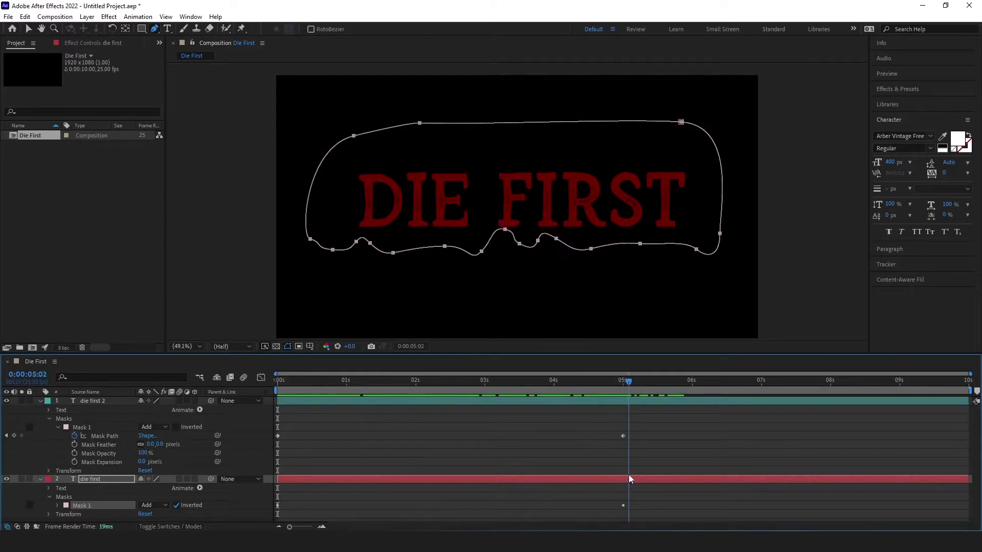
Step: With both text layers collapsed and deselected, place the first curved vertex of a new dark red shape above the title at 0:00:03:17
{"action": "left_click", "coordinate": [40, 401]}
{"action": "left_click", "coordinate": [120, 455]}
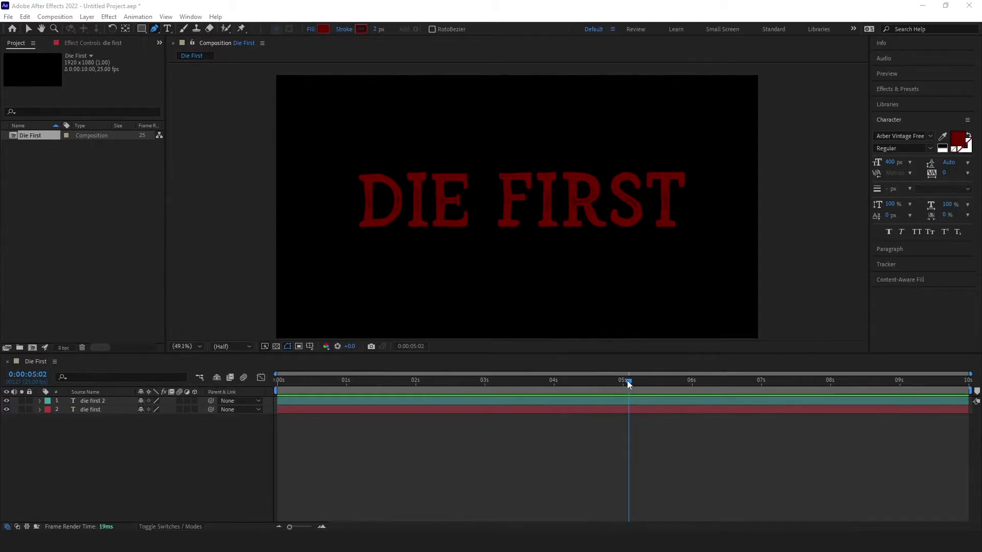
{"action": "left_click_drag", "start_coordinate": [630, 381], "coordinate": [532, 424]}
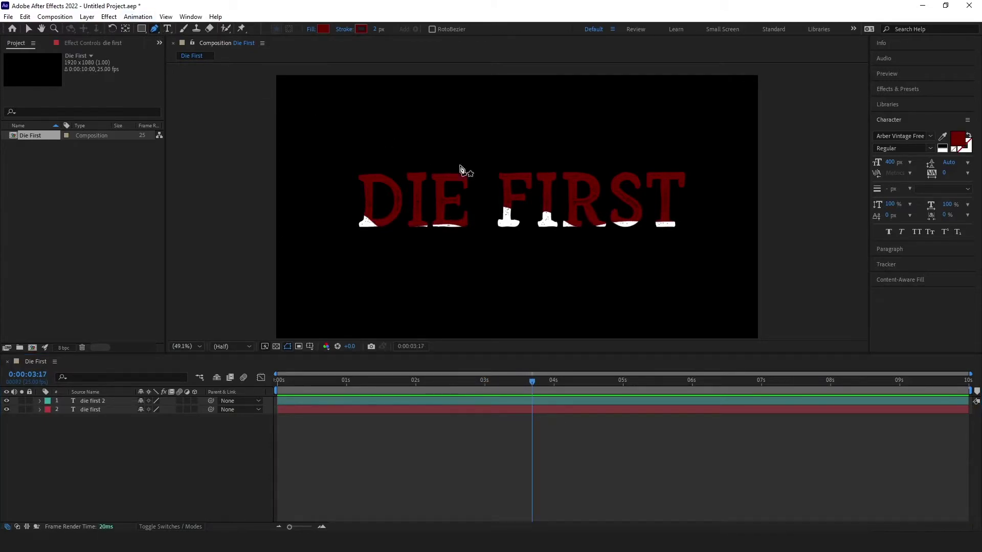
{"action": "left_click_drag", "start_coordinate": [541, 123], "coordinate": [542, 139]}
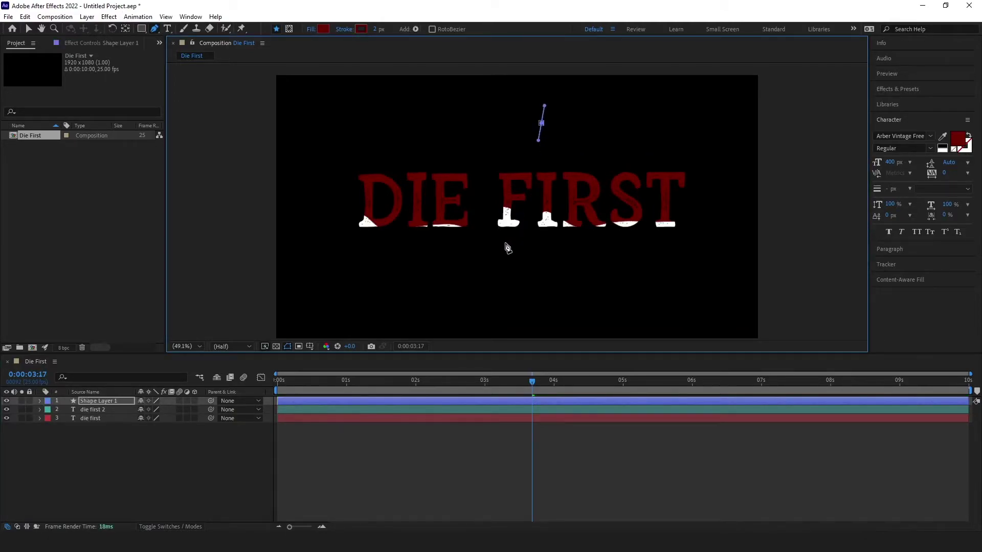
{"action": "left_click_drag", "start_coordinate": [487, 250], "coordinate": [513, 280]}
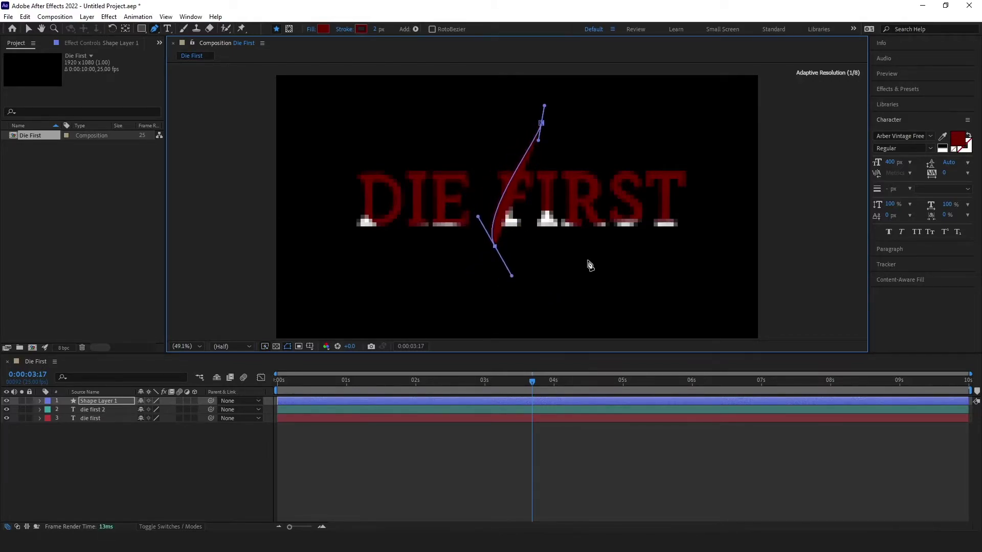
{"action": "left_click_drag", "start_coordinate": [599, 261], "coordinate": [663, 198]}
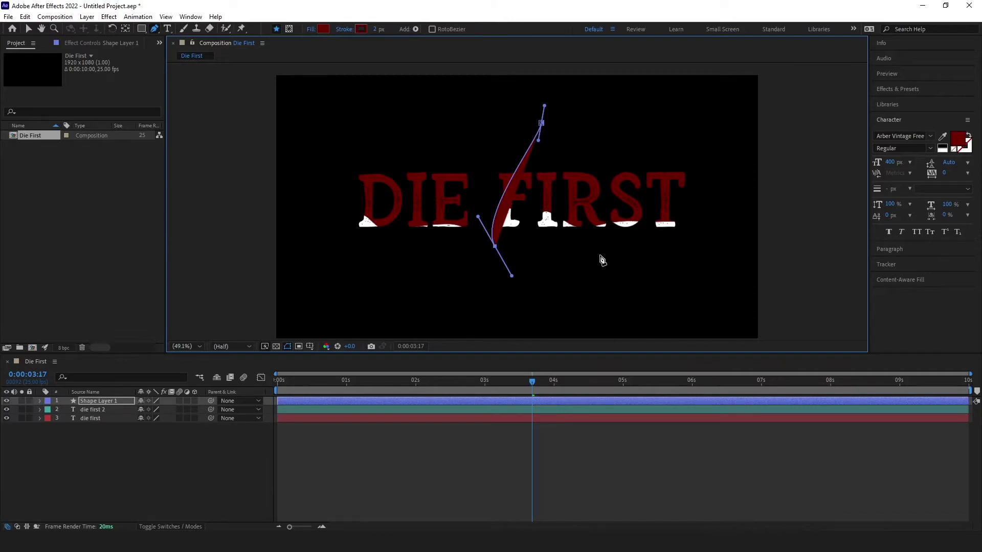
{"action": "left_click_drag", "start_coordinate": [599, 254], "coordinate": [606, 222]}
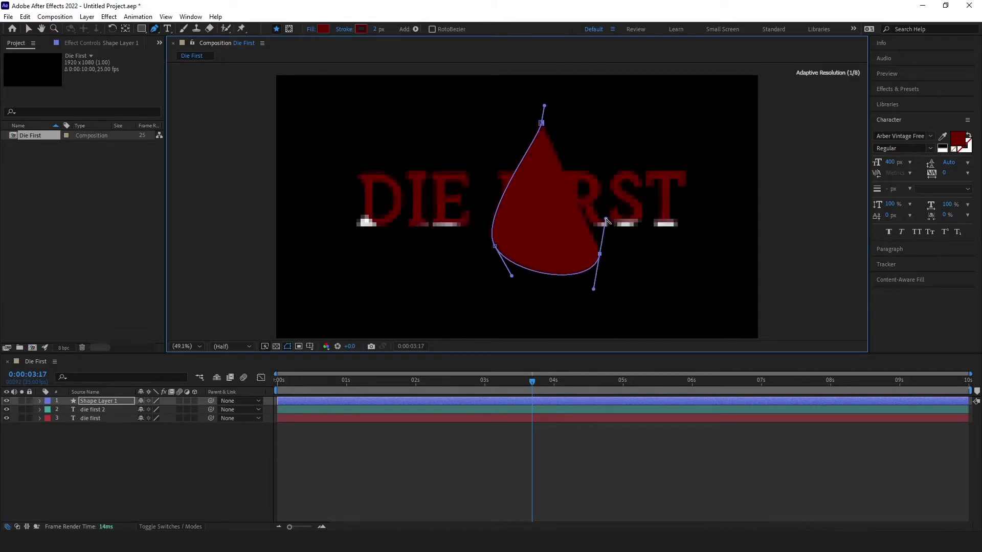
{"action": "key", "text": "ctrl+z"}
{"action": "left_click_drag", "start_coordinate": [555, 127], "coordinate": [518, 94]}
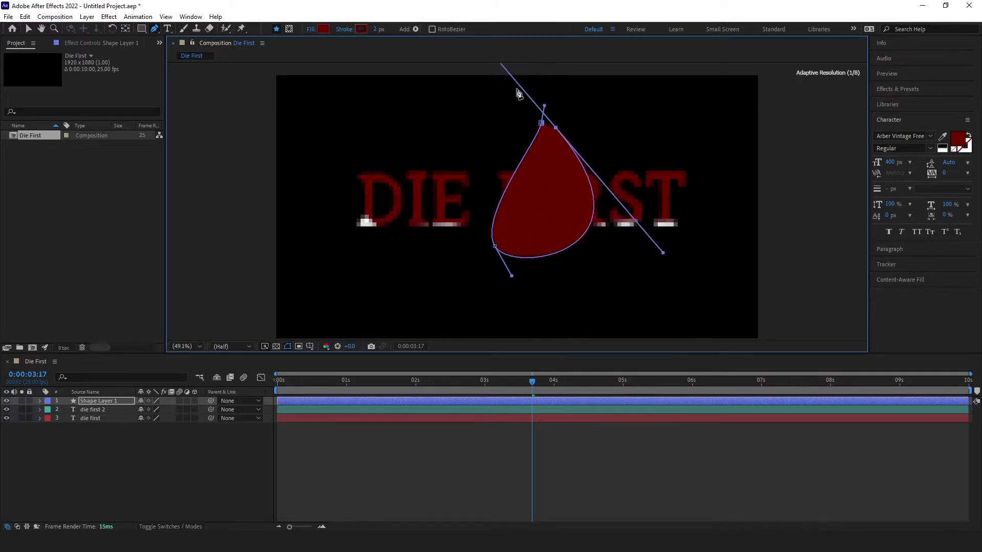
{"action": "key", "text": "ctrl+z"}
{"action": "key", "text": "ctrl+z"}
{"action": "key", "text": "ctrl+z"}
{"action": "key", "text": "ctrl+z"}
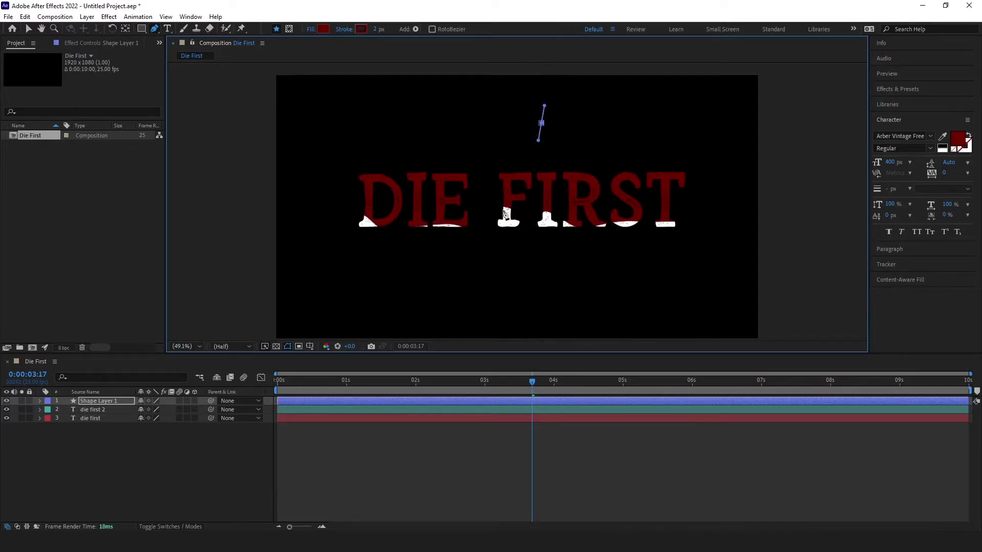
Step: Add curved vertices at the shape's left side, base and right side, then close the path at a raised tip to form a blood drop
{"action": "left_click_drag", "start_coordinate": [477, 240], "coordinate": [486, 302]}
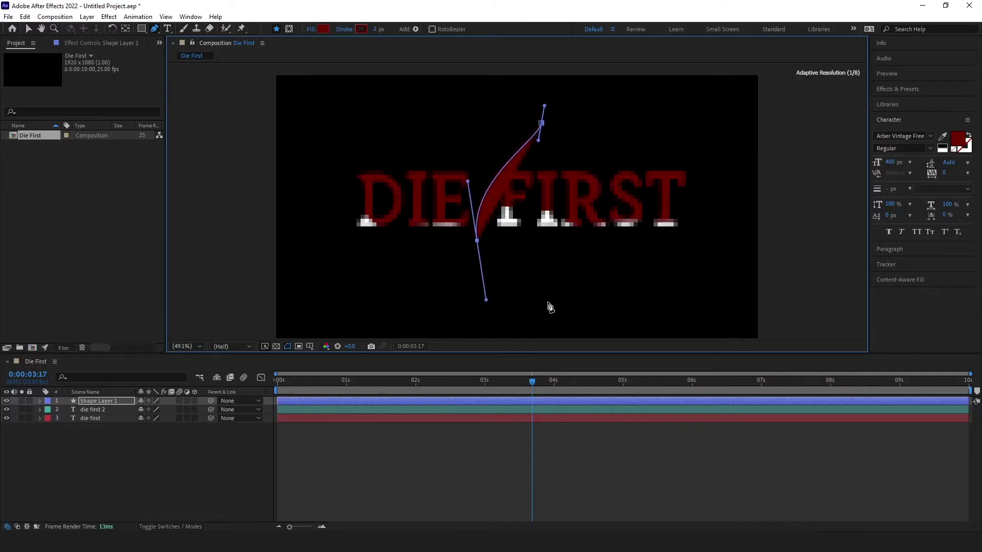
{"action": "left_click_drag", "start_coordinate": [547, 302], "coordinate": [577, 311]}
{"action": "left_click_drag", "start_coordinate": [608, 247], "coordinate": [614, 227]}
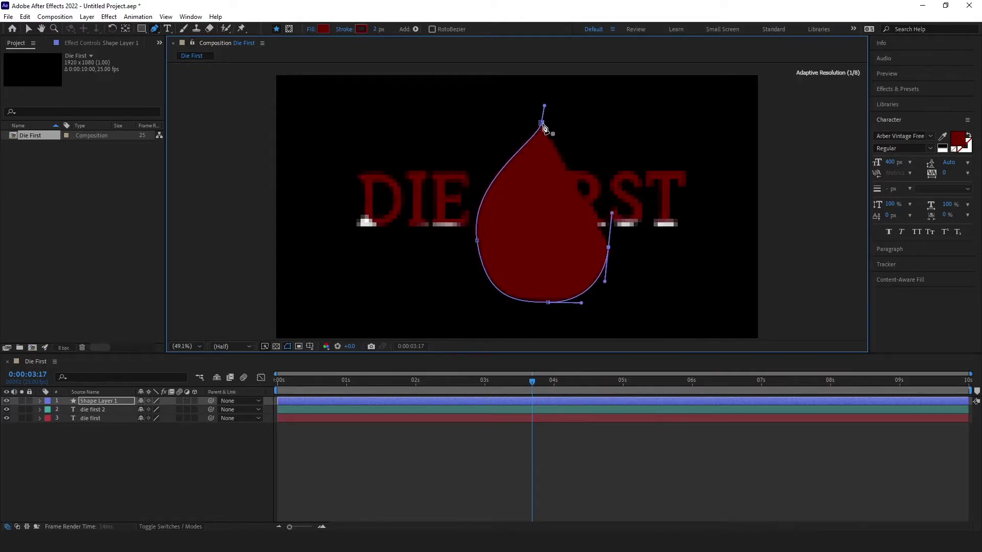
{"action": "left_click_drag", "start_coordinate": [542, 124], "coordinate": [549, 97]}
Step: Refine the drop by adjusting its side and base vertices and handles, giving it nearly straight upper sides and a narrower rounded base
{"action": "left_click_drag", "start_coordinate": [612, 213], "coordinate": [542, 120]}
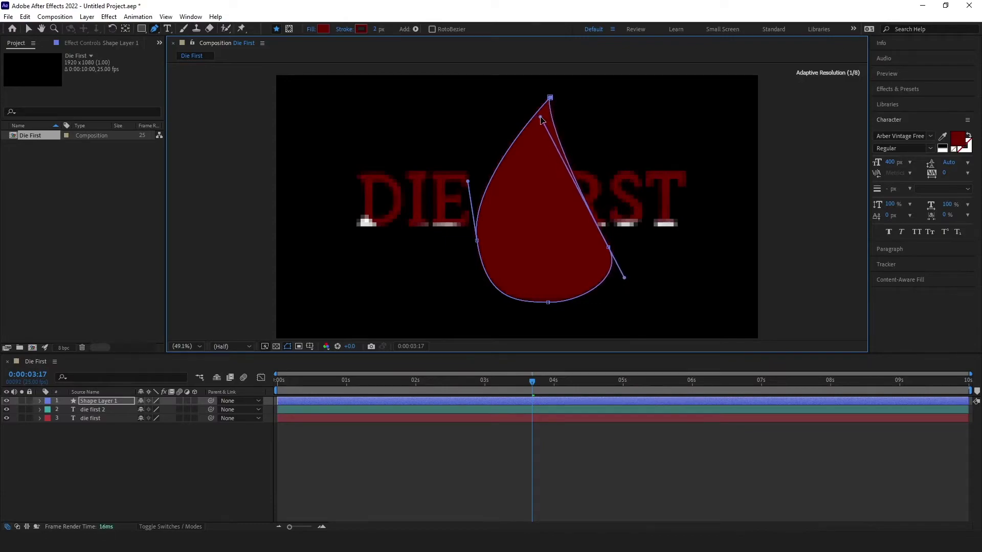
{"action": "left_click_drag", "start_coordinate": [467, 182], "coordinate": [521, 164]}
{"action": "left_click", "coordinate": [477, 242]}
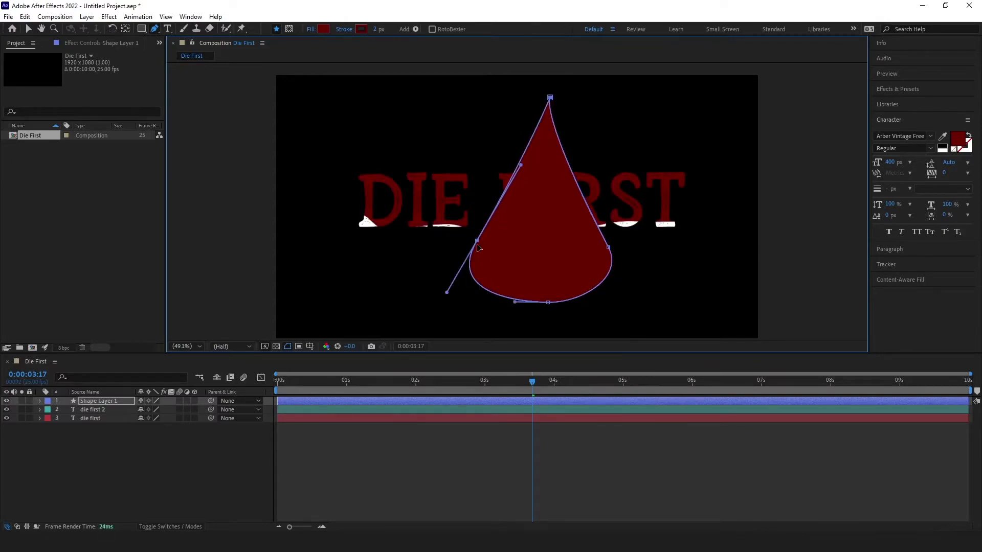
{"action": "left_click_drag", "start_coordinate": [446, 292], "coordinate": [487, 244]}
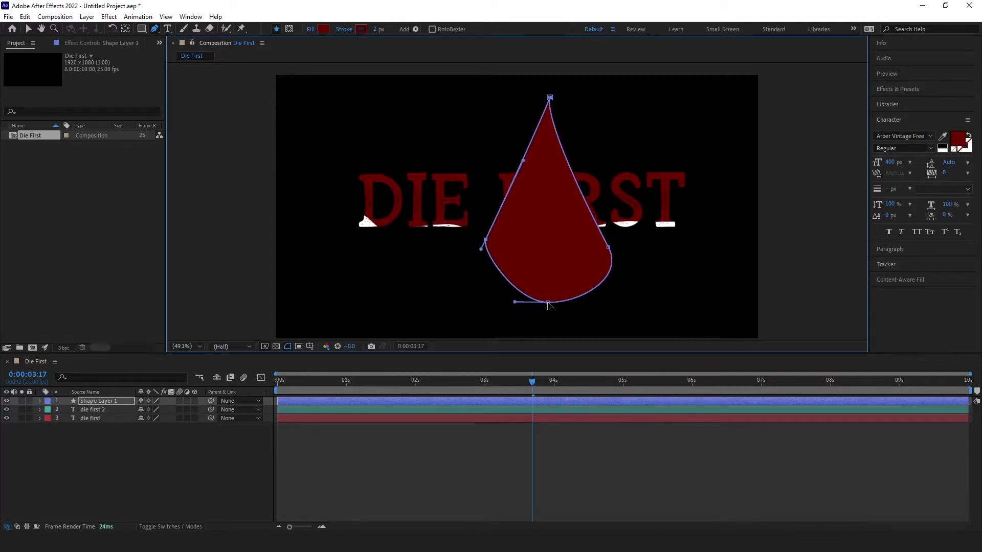
{"action": "left_click_drag", "start_coordinate": [547, 303], "coordinate": [542, 293]}
{"action": "left_click_drag", "start_coordinate": [624, 280], "coordinate": [614, 261]}
{"action": "left_click_drag", "start_coordinate": [608, 246], "coordinate": [599, 225]}
{"action": "left_click_drag", "start_coordinate": [536, 92], "coordinate": [574, 170]}
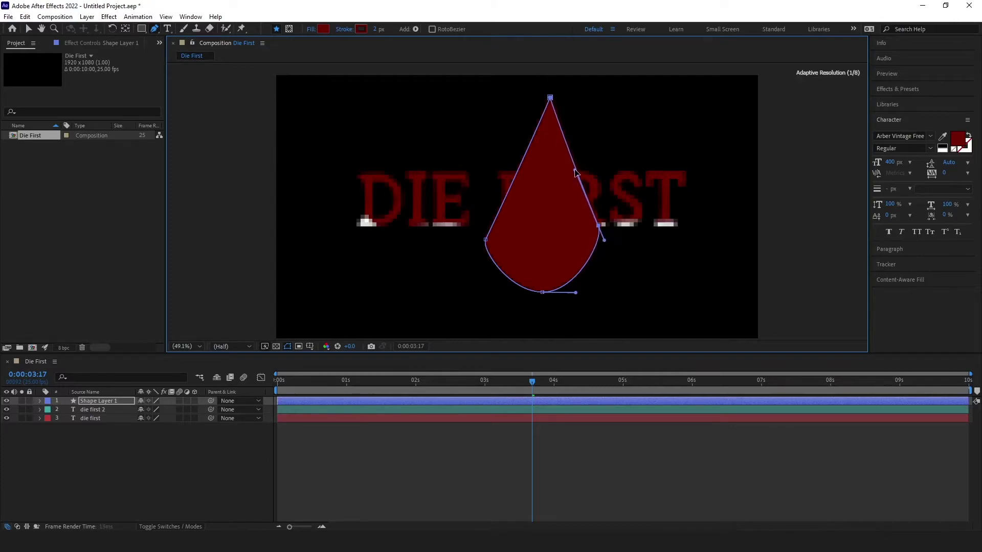
{"action": "left_click_drag", "start_coordinate": [485, 240], "coordinate": [495, 213]}
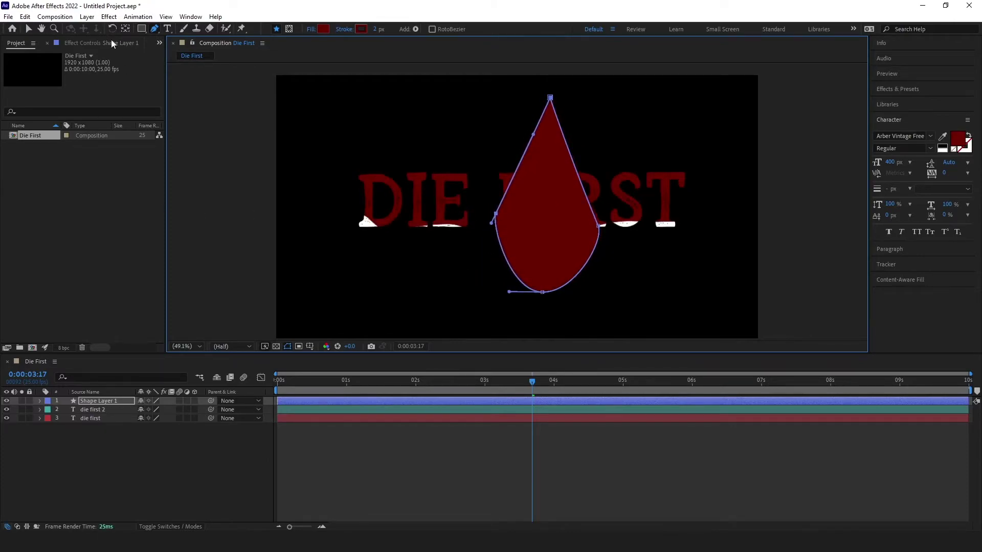
Step: Move the finished drop shape slightly down over the title with the Selection tool
{"action": "key", "text": "v"}
{"action": "left_click", "coordinate": [348, 295]}
{"action": "left_click", "coordinate": [552, 260]}
{"action": "left_click_drag", "start_coordinate": [552, 260], "coordinate": [550, 278]}
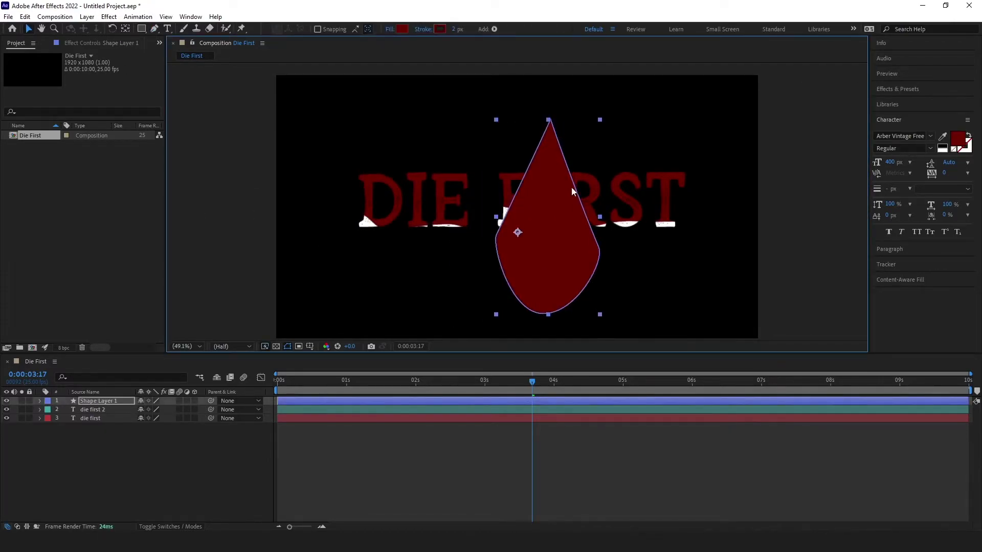
Step: Add a Pen tool vertex on the drop's upper left edge and adjust the side vertex and handle to round out its lower left side
{"action": "left_click", "coordinate": [498, 239]}
{"action": "left_click", "coordinate": [498, 239]}
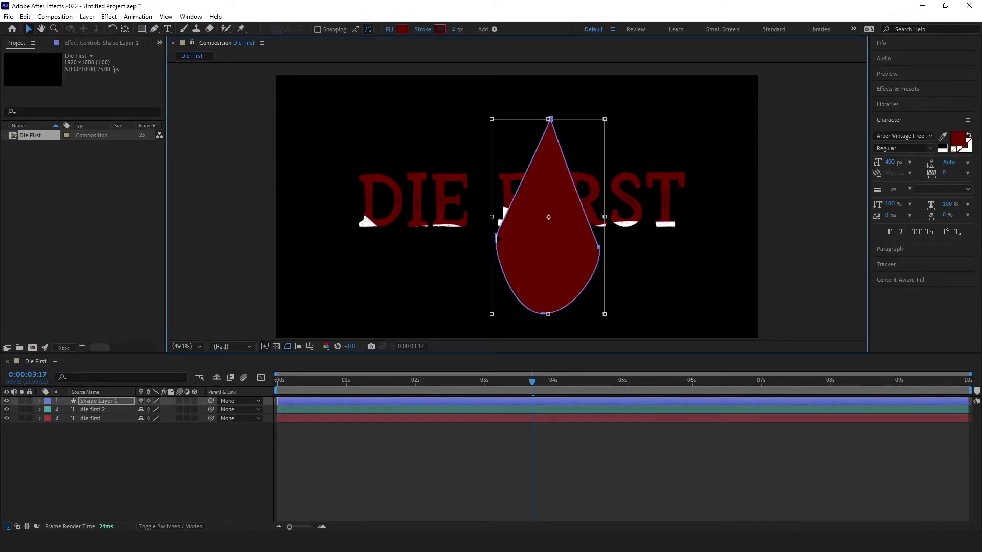
{"action": "left_click", "coordinate": [155, 29]}
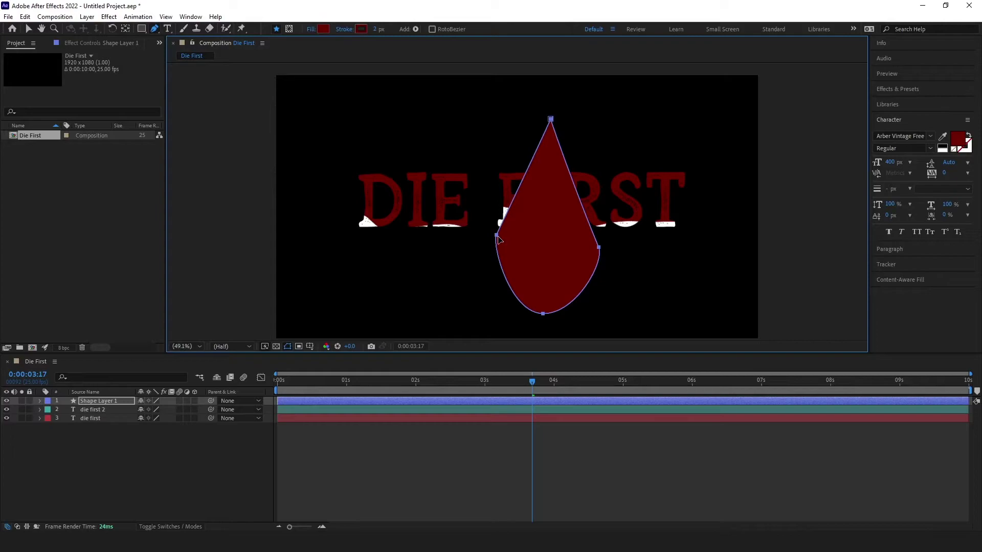
{"action": "key", "text": "v"}
{"action": "left_click", "coordinate": [161, 31]}
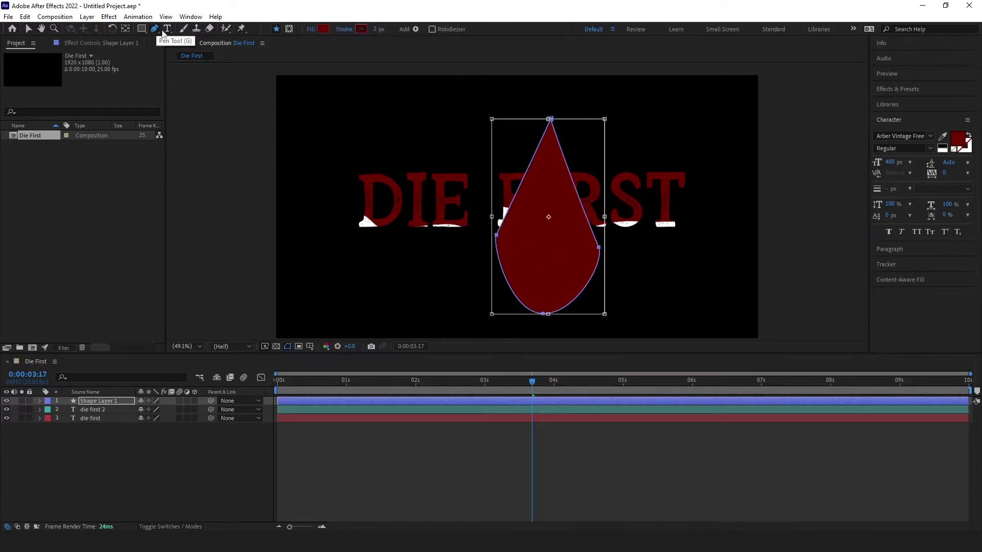
{"action": "left_click", "coordinate": [509, 209]}
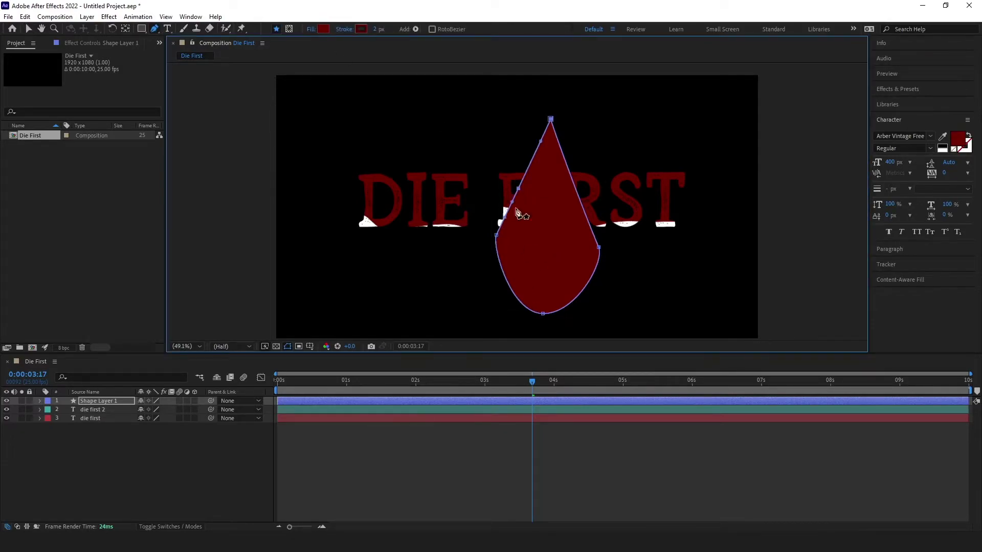
{"action": "mouse_move", "coordinate": [518, 188]}
{"action": "left_mouse_down"}
{"action": "mouse_move", "coordinate": [512, 168]}
{"action": "mouse_move", "coordinate": [525, 174]}
{"action": "left_mouse_up"}
{"action": "left_click_drag", "start_coordinate": [509, 228], "coordinate": [515, 291]}
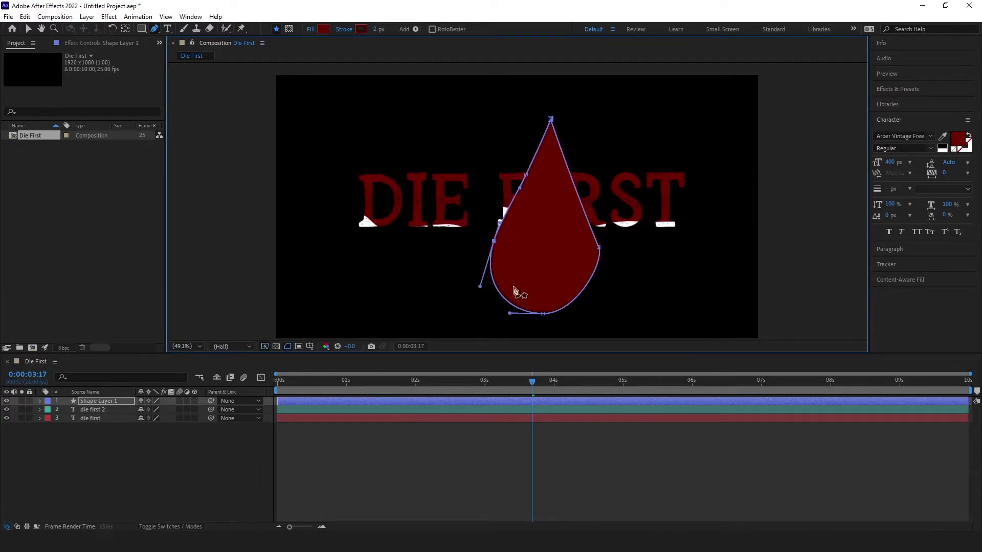
Step: Add a matching vertex on the drop's upper right edge and adjust the vertices and handle to round out its lower right side
{"action": "left_click", "coordinate": [582, 211]}
{"action": "left_click_drag", "start_coordinate": [600, 250], "coordinate": [614, 286]}
{"action": "left_click_drag", "start_coordinate": [582, 207], "coordinate": [572, 187]}
{"action": "left_click_drag", "start_coordinate": [598, 247], "coordinate": [596, 242]}
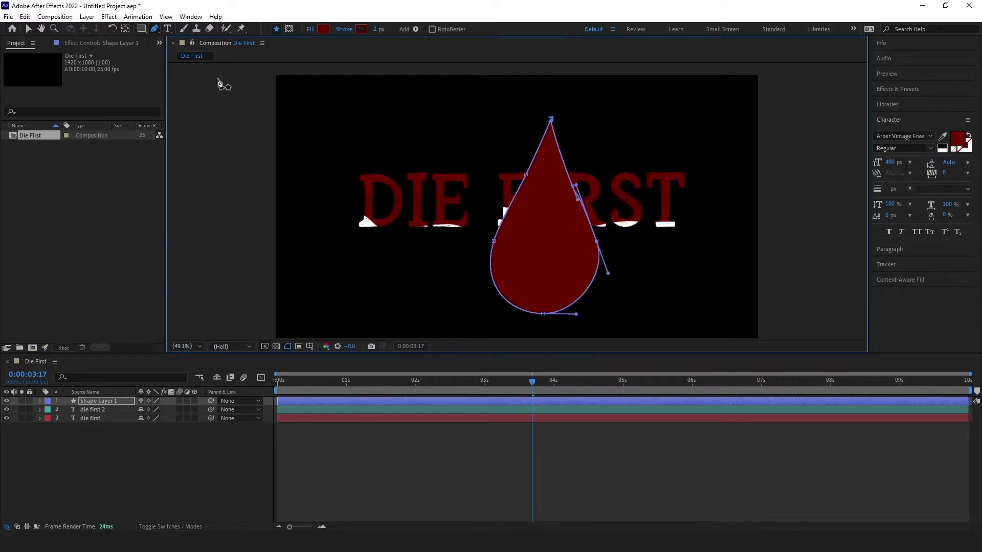
Step: Select the whole drop shape with the Selection tool and reduce its Scale to 14%
{"action": "left_click", "coordinate": [28, 29]}
{"action": "left_click", "coordinate": [600, 289]}
{"action": "left_click", "coordinate": [569, 237]}
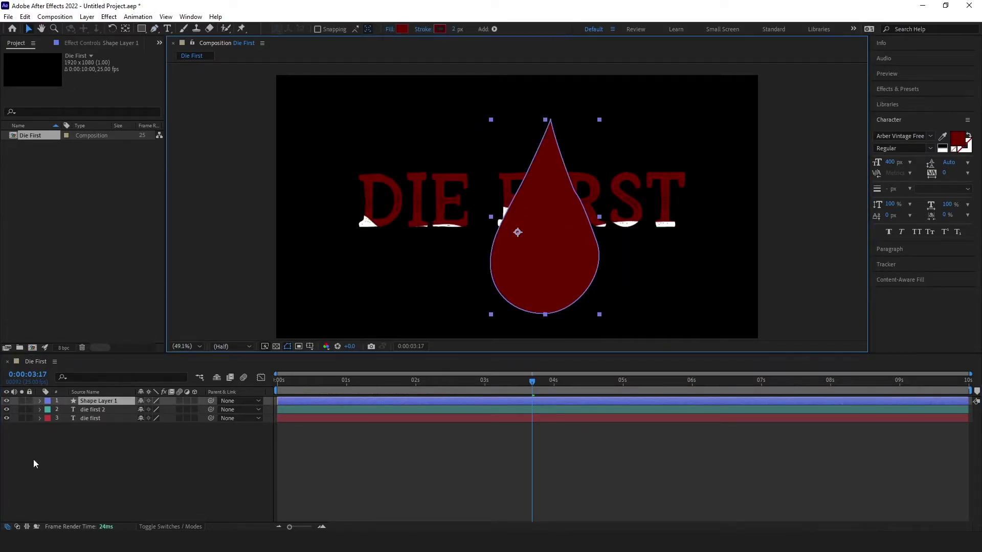
{"action": "left_click", "coordinate": [40, 401]}
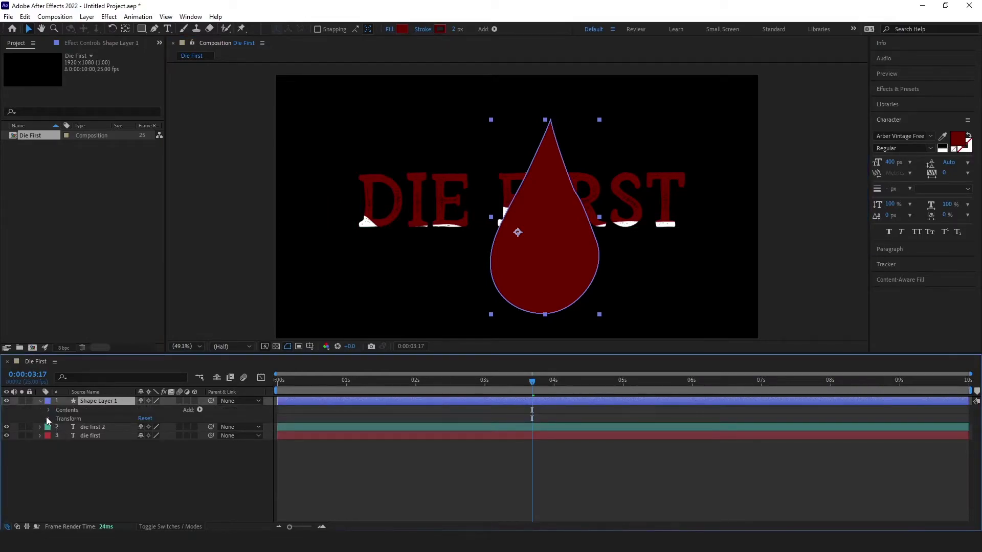
{"action": "left_click", "coordinate": [48, 419]}
{"action": "left_click_drag", "start_coordinate": [155, 448], "coordinate": [105, 440]}
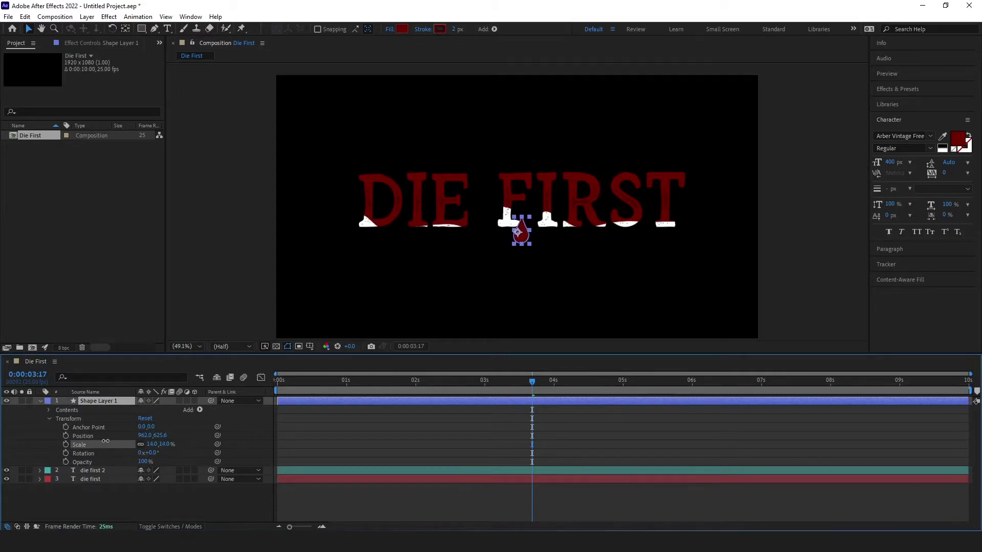
Step: Reduce the drop's Scale to 6% and place it overlapping the base of the R's left leg, working at 200% magnification
{"action": "left_click", "coordinate": [199, 346]}
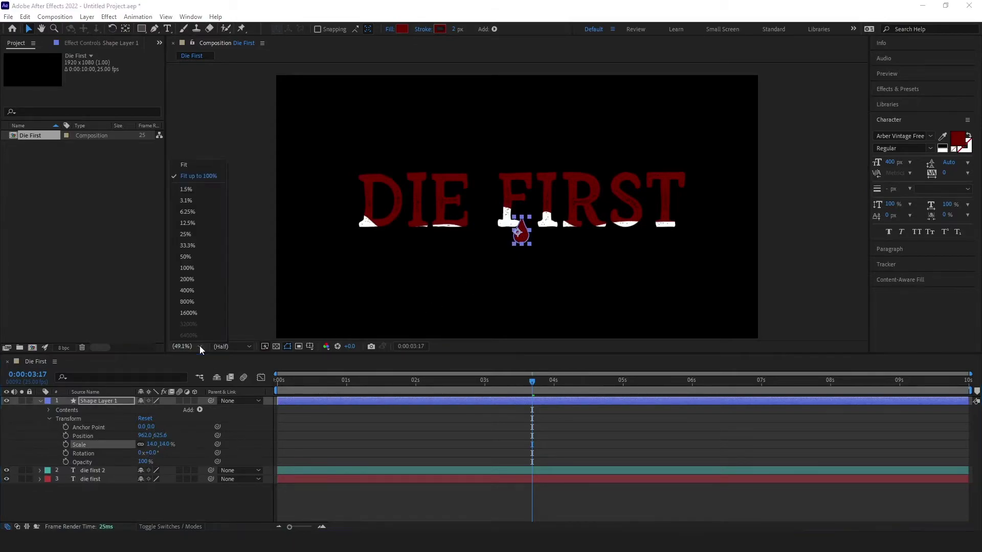
{"action": "left_click", "coordinate": [192, 278]}
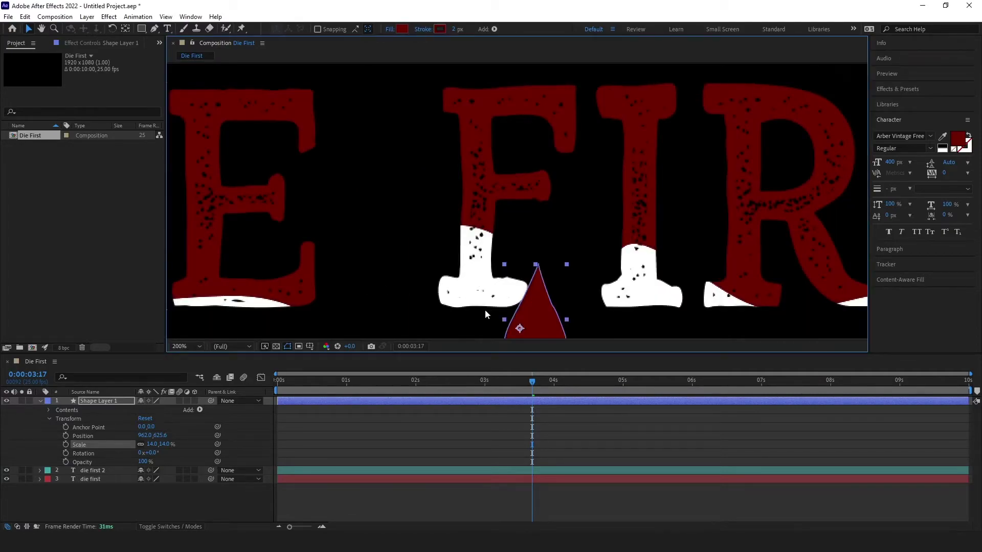
{"action": "key", "text": "space"}
{"action": "left_click_drag", "start_coordinate": [605, 279], "coordinate": [492, 213]}
{"action": "left_click_drag", "start_coordinate": [401, 286], "coordinate": [642, 314]}
{"action": "mouse_move", "coordinate": [152, 444]}
{"action": "left_mouse_down"}
{"action": "mouse_move", "coordinate": [143, 448]}
{"action": "mouse_move", "coordinate": [164, 446]}
{"action": "mouse_move", "coordinate": [156, 452]}
{"action": "left_mouse_up"}
{"action": "left_click_drag", "start_coordinate": [653, 298], "coordinate": [658, 269]}
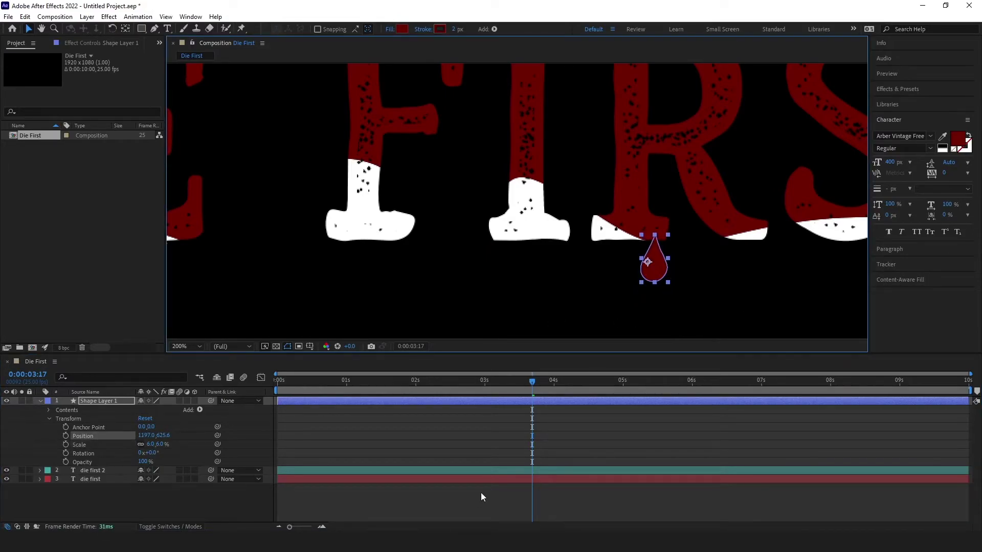
{"action": "left_click_drag", "start_coordinate": [656, 267], "coordinate": [661, 252]}
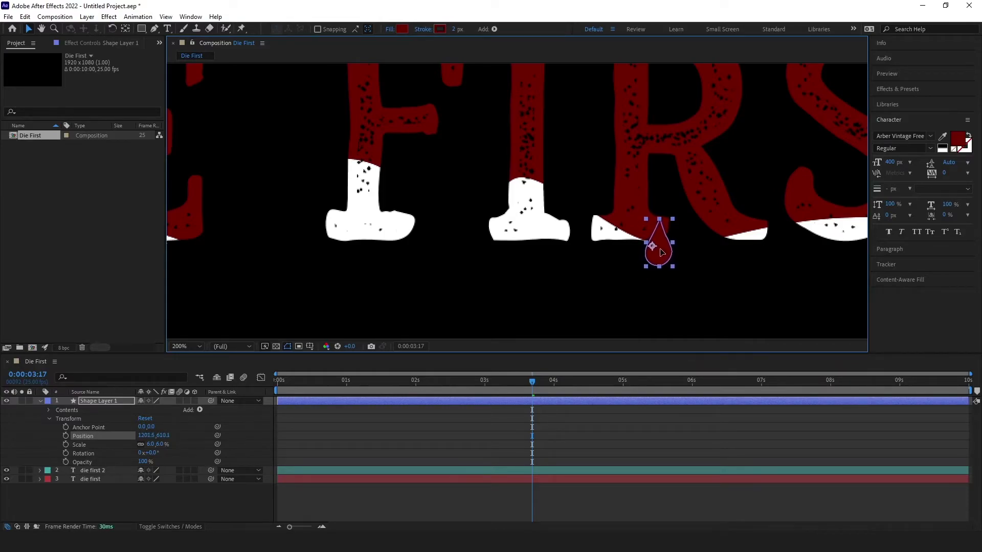
Step: At 0:00:03:16, reduce the drop's Scale to 3% and move it inside the R's left foot at about 1204.5, 595.1
{"action": "mouse_move", "coordinate": [532, 386]}
{"action": "left_mouse_down"}
{"action": "mouse_move", "coordinate": [517, 383]}
{"action": "mouse_move", "coordinate": [529, 386]}
{"action": "left_mouse_up"}
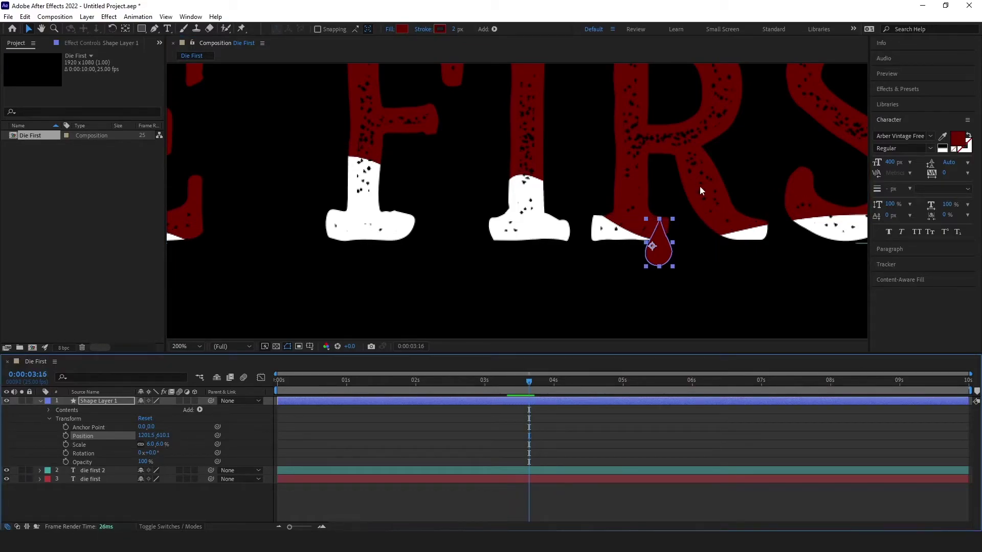
{"action": "left_click_drag", "start_coordinate": [664, 252], "coordinate": [665, 255]}
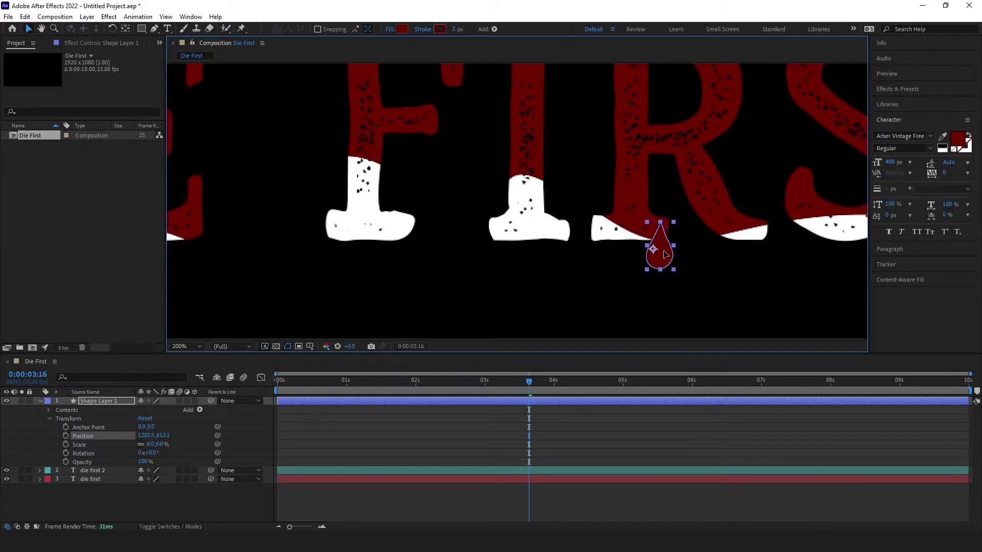
{"action": "left_click_drag", "start_coordinate": [152, 445], "coordinate": [152, 446]}
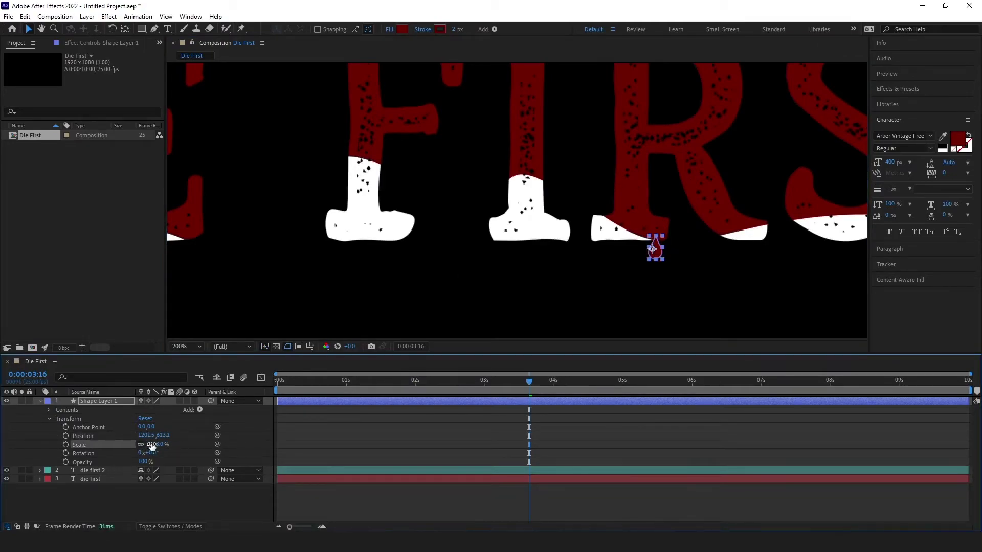
{"action": "left_click_drag", "start_coordinate": [657, 255], "coordinate": [661, 236]}
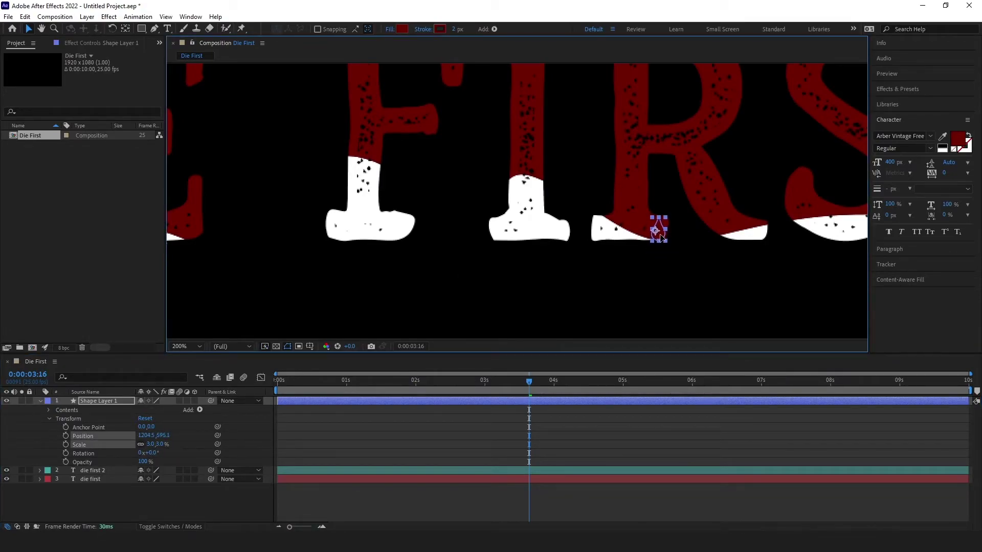
Step: Keyframe the drop's Position, Scale and Opacity at 0:00:03:16, and set its Opacity to 0% at 0:00:03:15
{"action": "left_click", "coordinate": [66, 435]}
{"action": "left_click", "coordinate": [65, 445]}
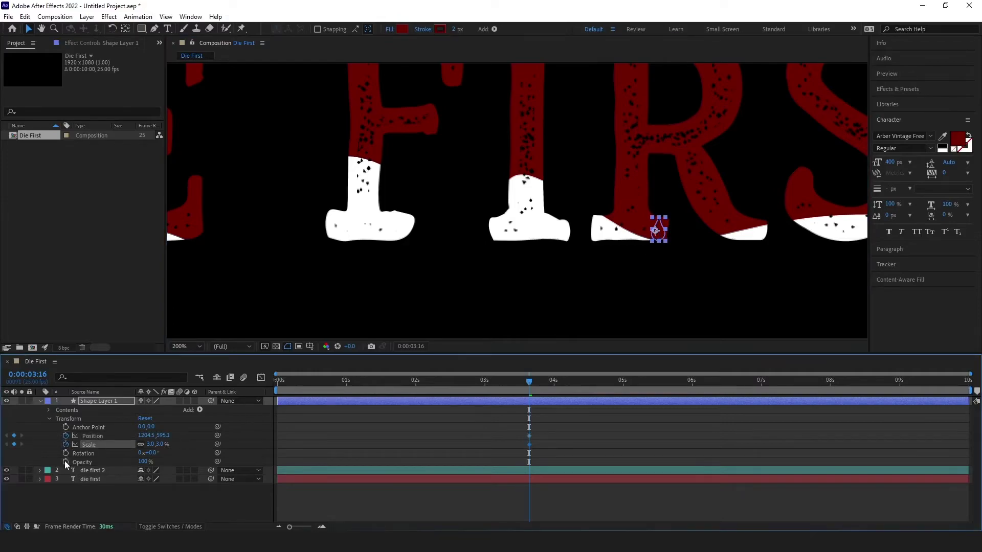
{"action": "left_click", "coordinate": [65, 462]}
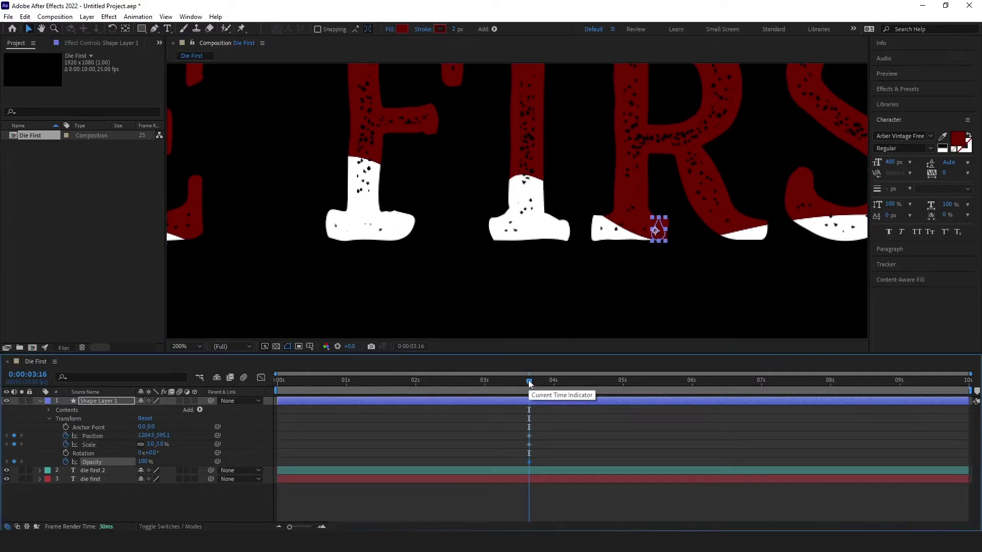
{"action": "left_click_drag", "start_coordinate": [529, 384], "coordinate": [526, 380]}
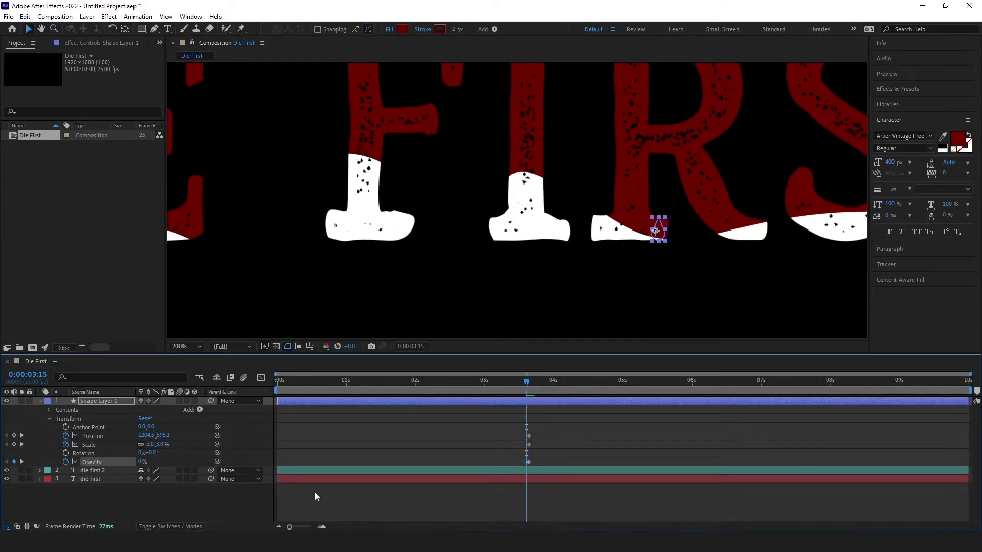
Step: At 0:00:04:04, set the drop's Scale to 6% and its vertical Position to 1180.1, below the frame
{"action": "left_click_drag", "start_coordinate": [526, 379], "coordinate": [529, 381]}
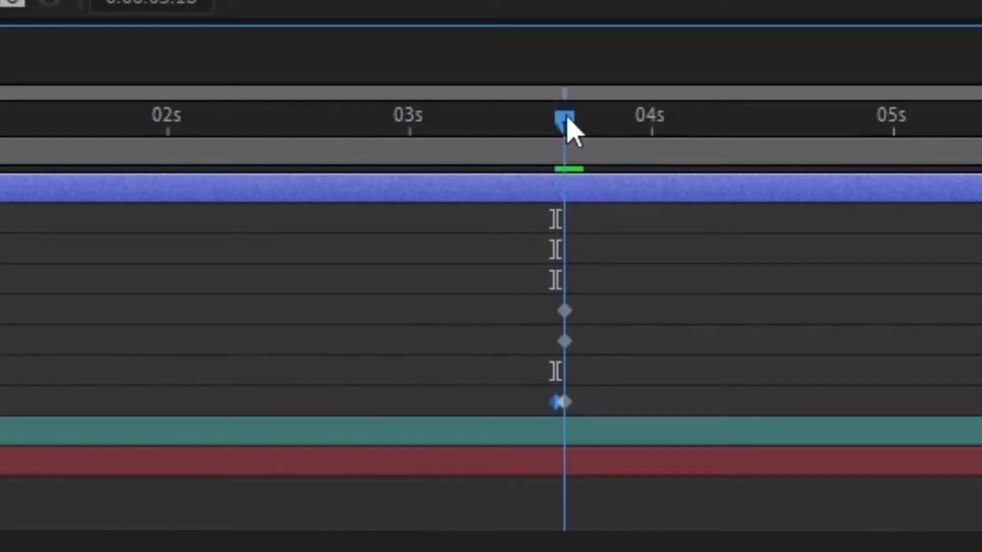
{"action": "left_click_drag", "start_coordinate": [568, 115], "coordinate": [587, 112]}
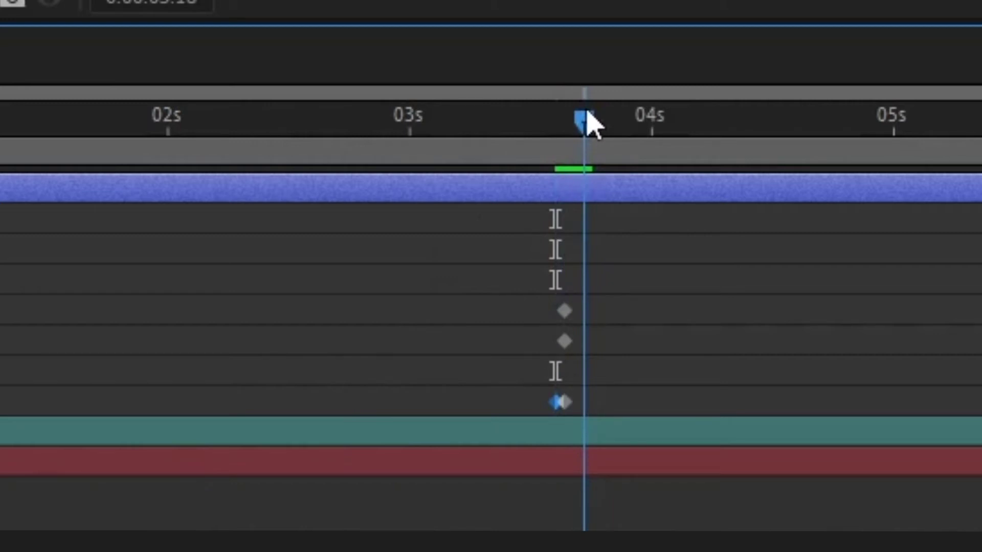
{"action": "left_click_drag", "start_coordinate": [588, 112], "coordinate": [692, 121]}
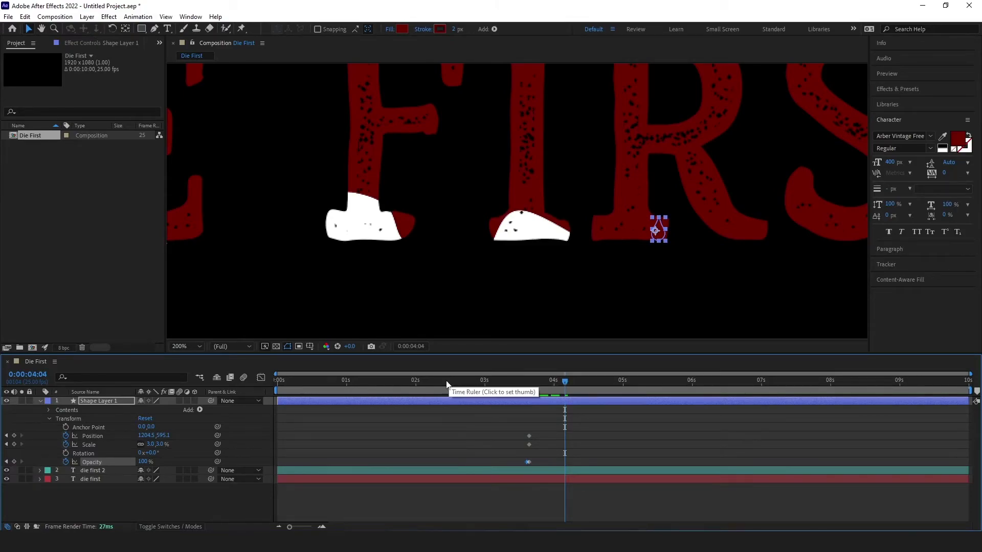
{"action": "left_click", "coordinate": [197, 346]}
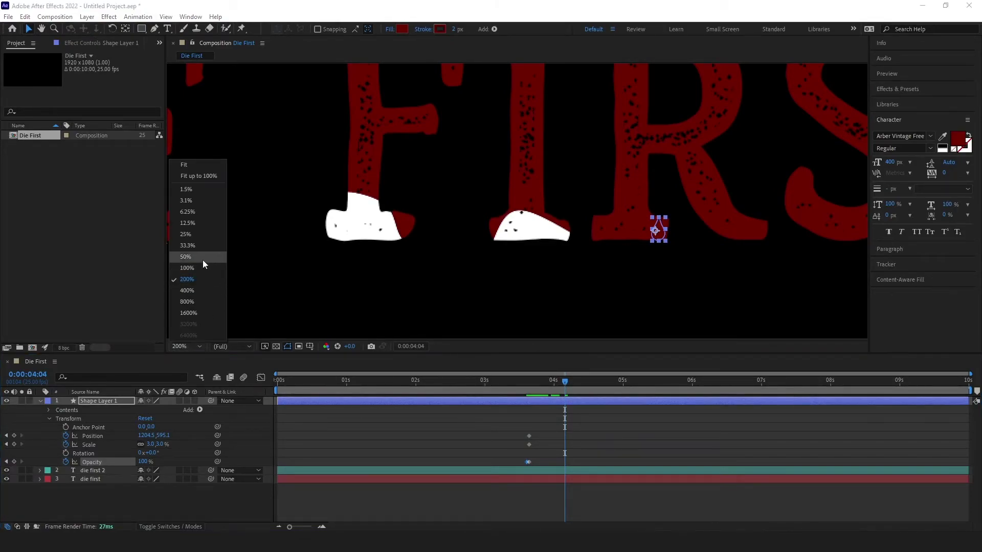
{"action": "left_click", "coordinate": [195, 175]}
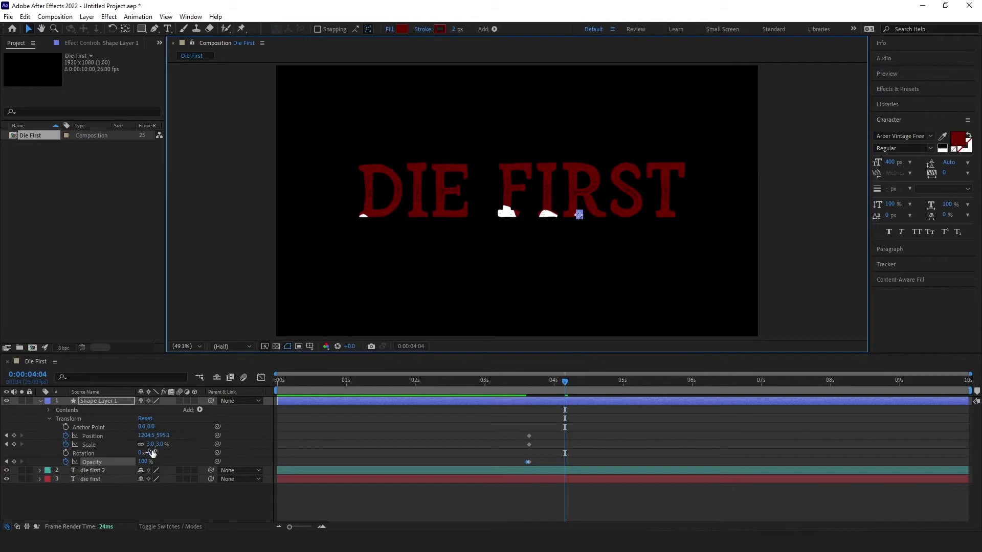
{"action": "left_click_drag", "start_coordinate": [151, 444], "coordinate": [152, 444]}
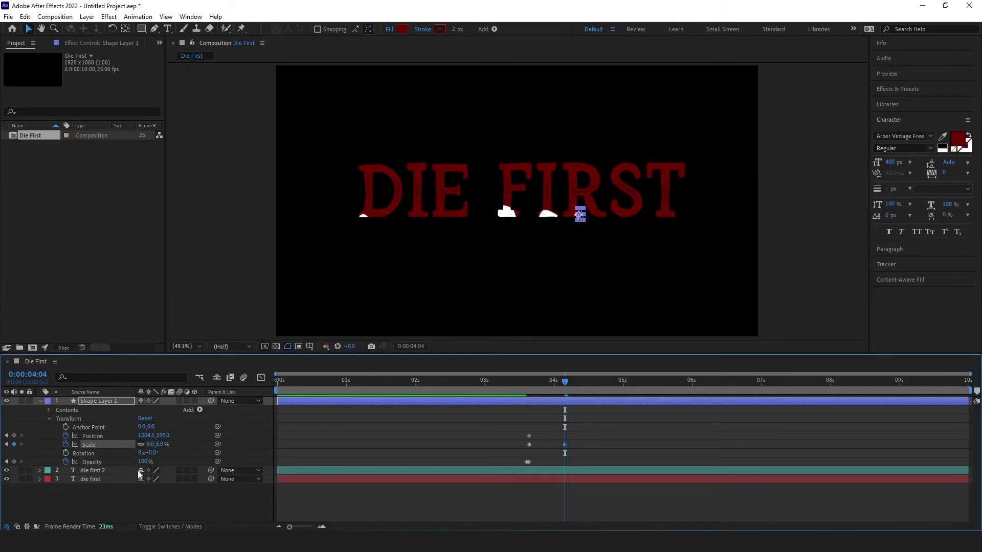
{"action": "left_click_drag", "start_coordinate": [160, 438], "coordinate": [474, 422]}
Step: Deselect the drop layer and preview its fall from 0:00:03:11
{"action": "left_click", "coordinate": [228, 281]}
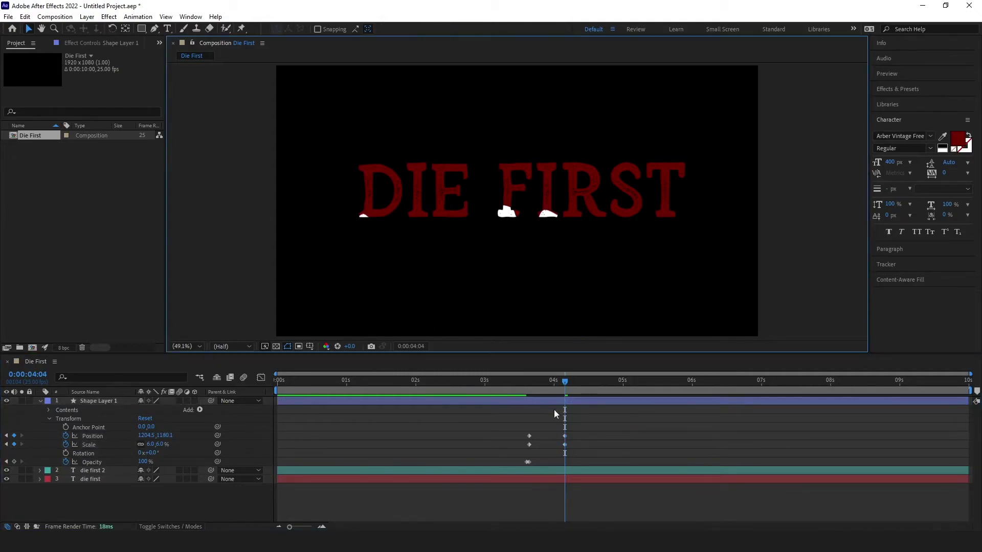
{"action": "left_click_drag", "start_coordinate": [567, 381], "coordinate": [518, 382]}
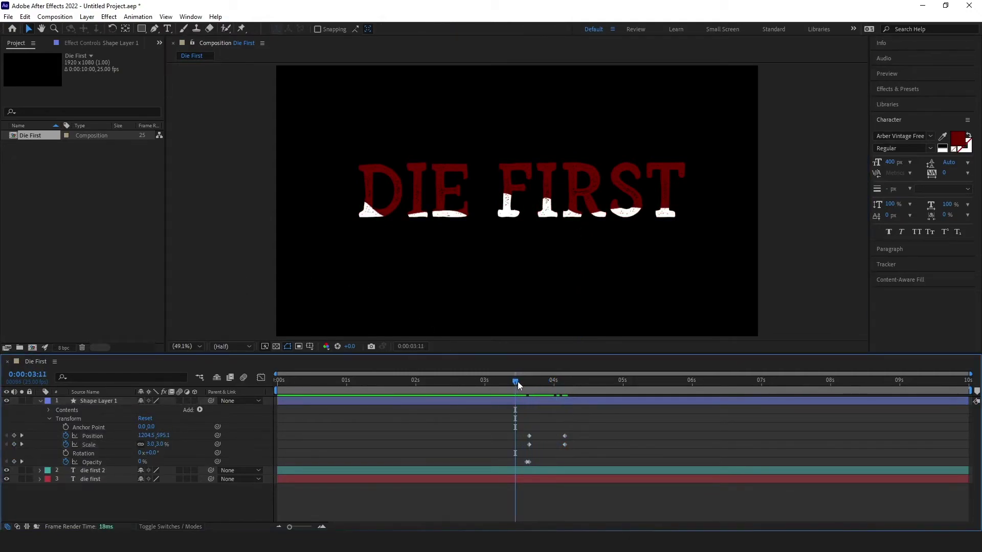
{"action": "key", "text": "space"}
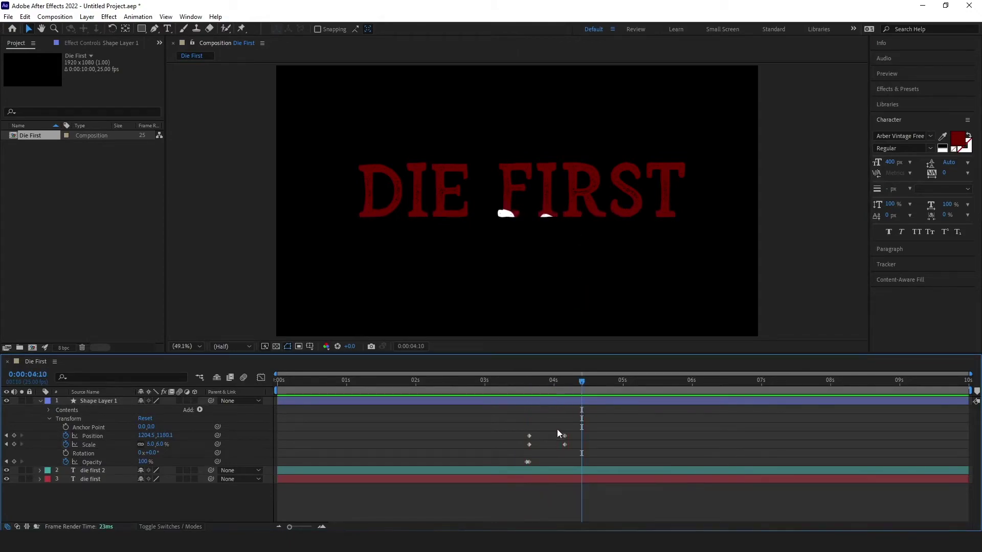
Step: Try moving the drop's ending Position and Scale keyframes to about 0:00:04:22 and preview the slower fall
{"action": "left_click_drag", "start_coordinate": [558, 430], "coordinate": [615, 458]}
{"action": "left_click_drag", "start_coordinate": [581, 381], "coordinate": [506, 381]}
{"action": "left_click", "coordinate": [256, 297]}
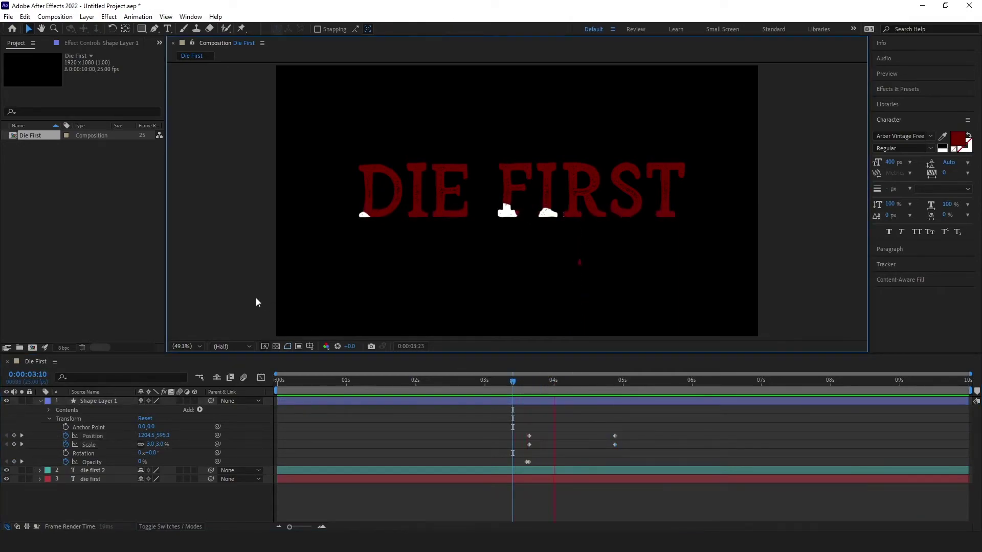
{"action": "key", "text": "space"}
Step: Place the drop's ending Position and Scale keyframes at about 0:00:04:10 and preview the fall from just after three seconds
{"action": "left_click_drag", "start_coordinate": [567, 426], "coordinate": [583, 453]}
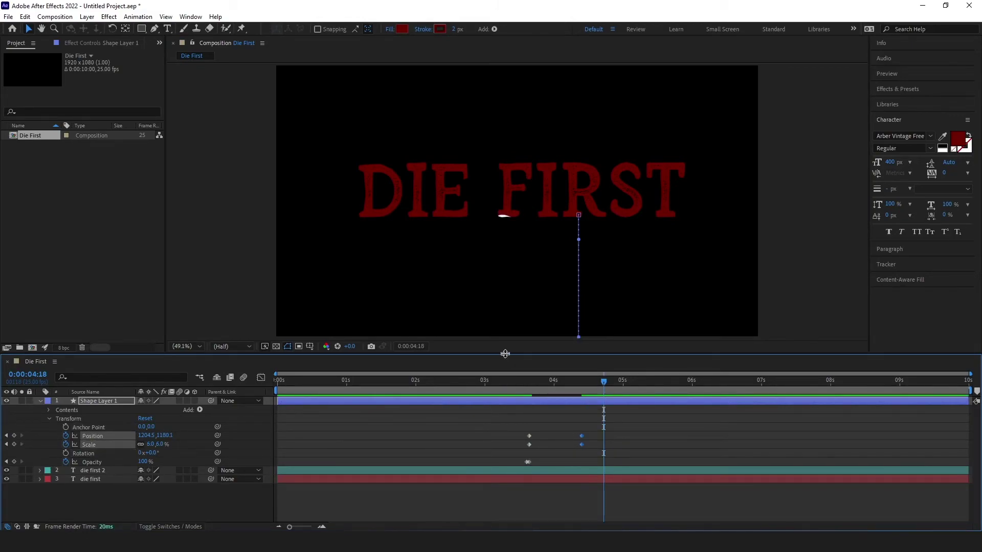
{"action": "left_click_drag", "start_coordinate": [598, 382], "coordinate": [500, 387]}
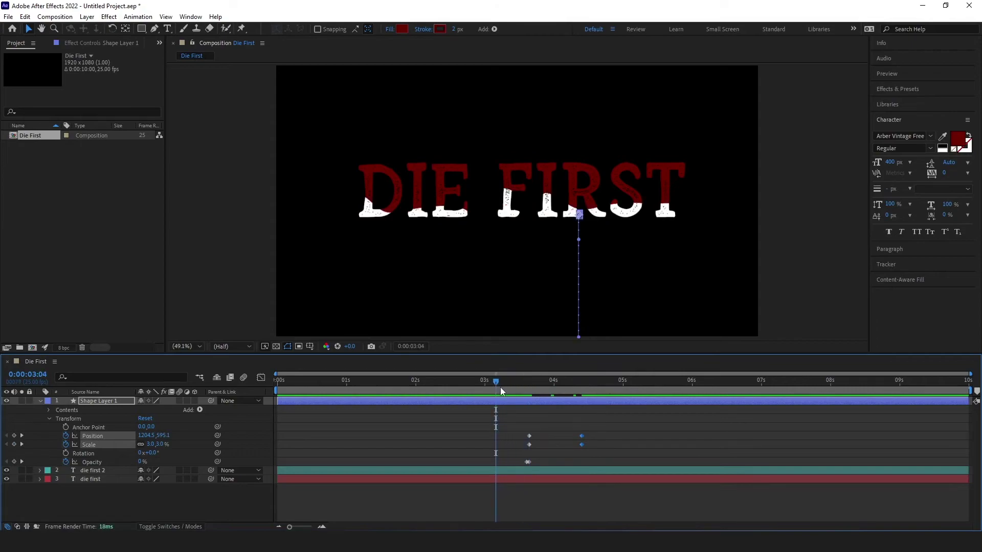
{"action": "key", "text": "space"}
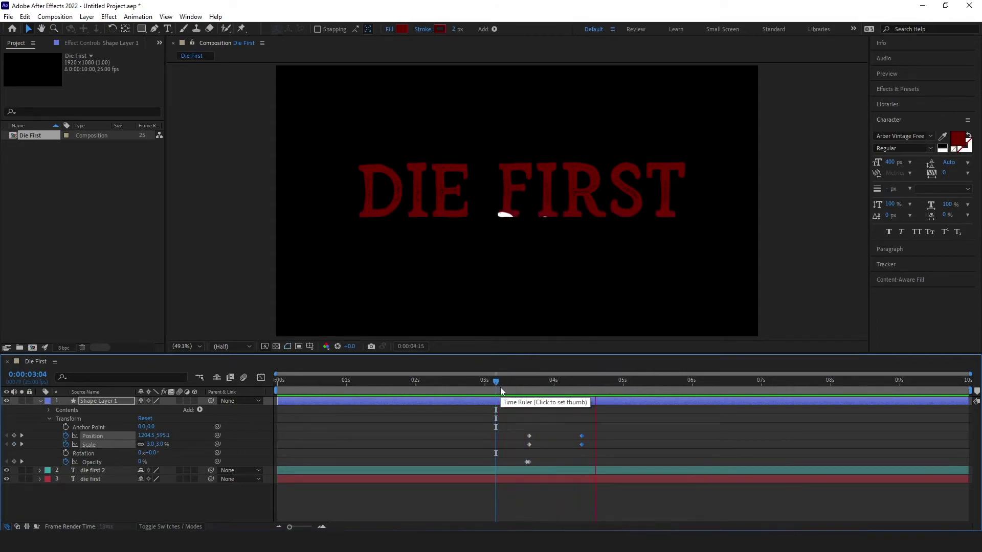
{"action": "key", "text": "space"}
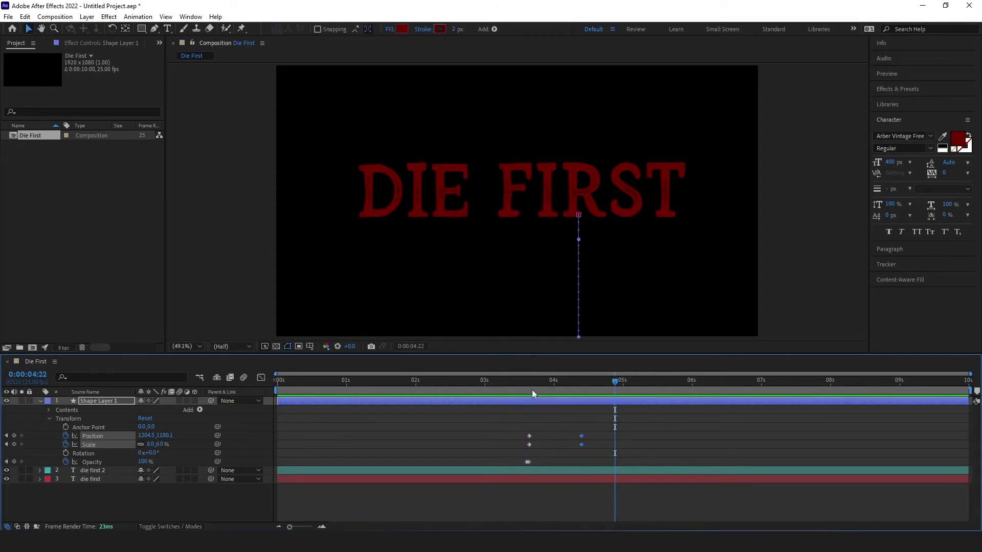
{"action": "left_click_drag", "start_coordinate": [527, 385], "coordinate": [500, 384]}
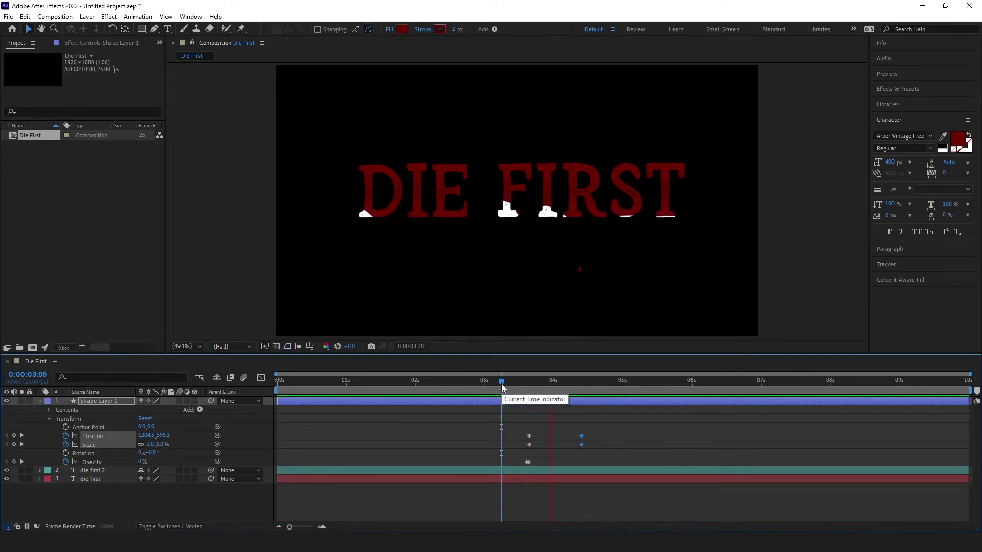
Step: Stop the preview and enable motion blur for the falling drop layer
{"action": "key", "text": "space"}
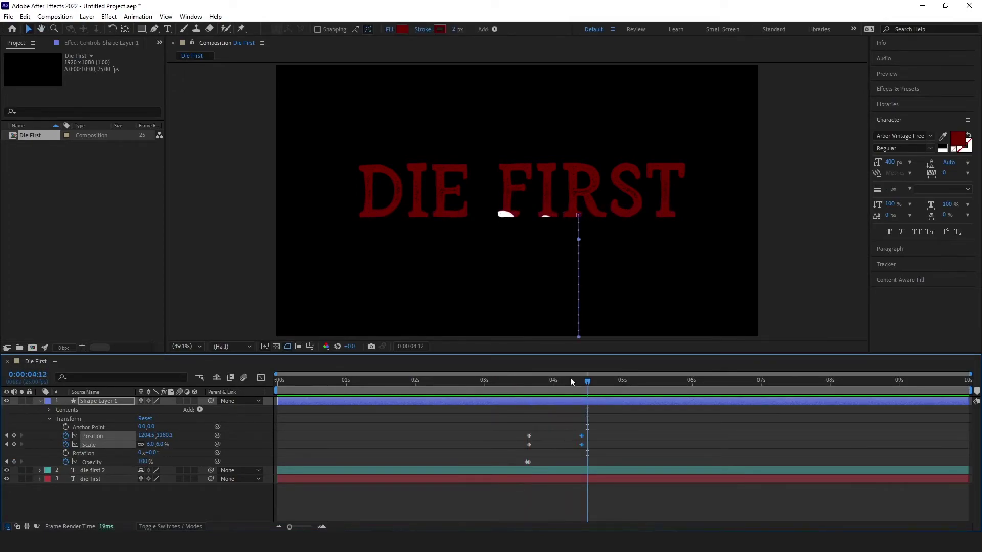
{"action": "mouse_move", "coordinate": [570, 379]}
{"action": "left_mouse_down"}
{"action": "mouse_move", "coordinate": [556, 391]}
{"action": "mouse_move", "coordinate": [564, 383]}
{"action": "left_mouse_up"}
{"action": "left_click", "coordinate": [179, 401]}
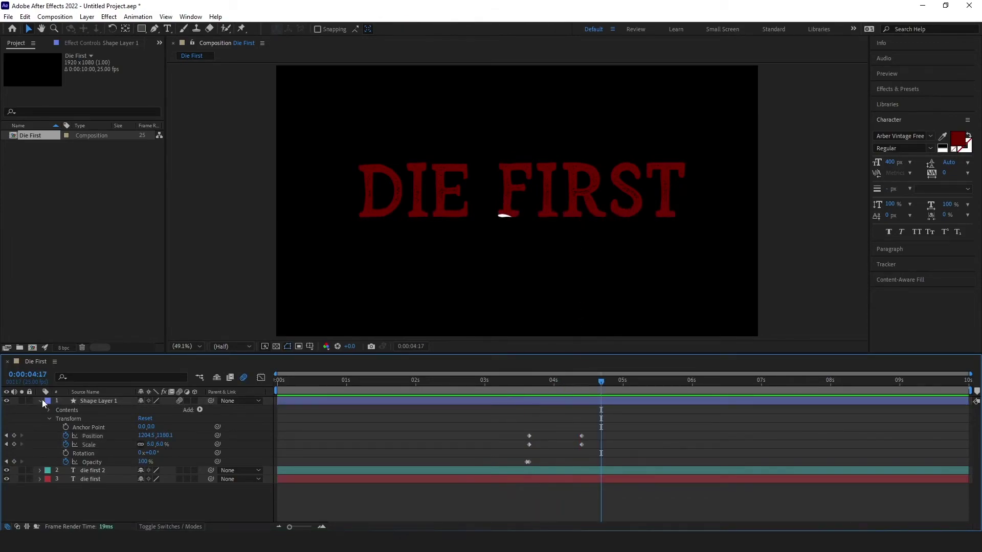
Step: Collapse the drop layer's properties and duplicate the layer for a second drop
{"action": "left_click", "coordinate": [40, 401]}
{"action": "left_click", "coordinate": [106, 406]}
{"action": "left_click", "coordinate": [106, 401]}
{"action": "key", "text": "ctrl+d"}
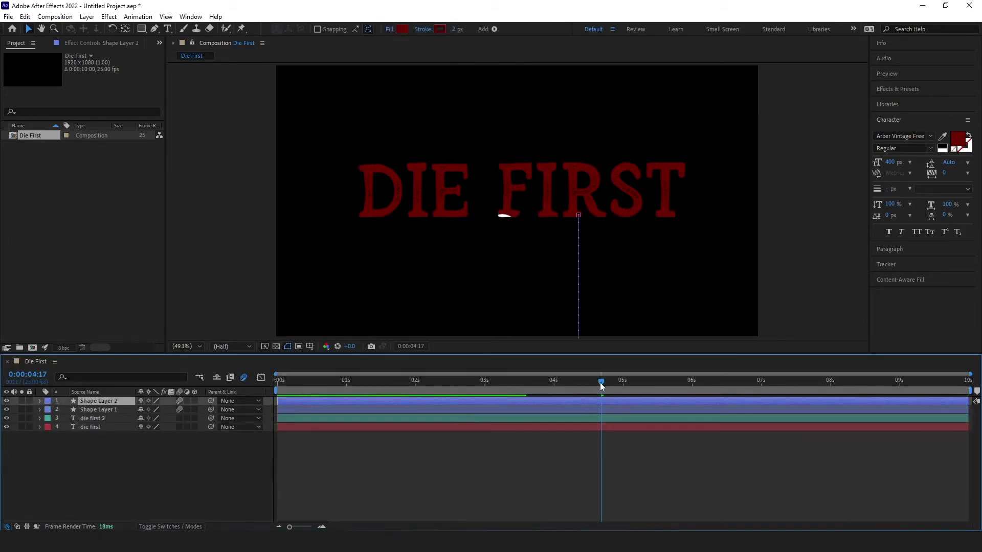
Step: Move the starting point of the second drop's path beneath the E of DIE, at Position about 740, 603
{"action": "left_click_drag", "start_coordinate": [600, 383], "coordinate": [541, 400]}
{"action": "left_click", "coordinate": [41, 400]}
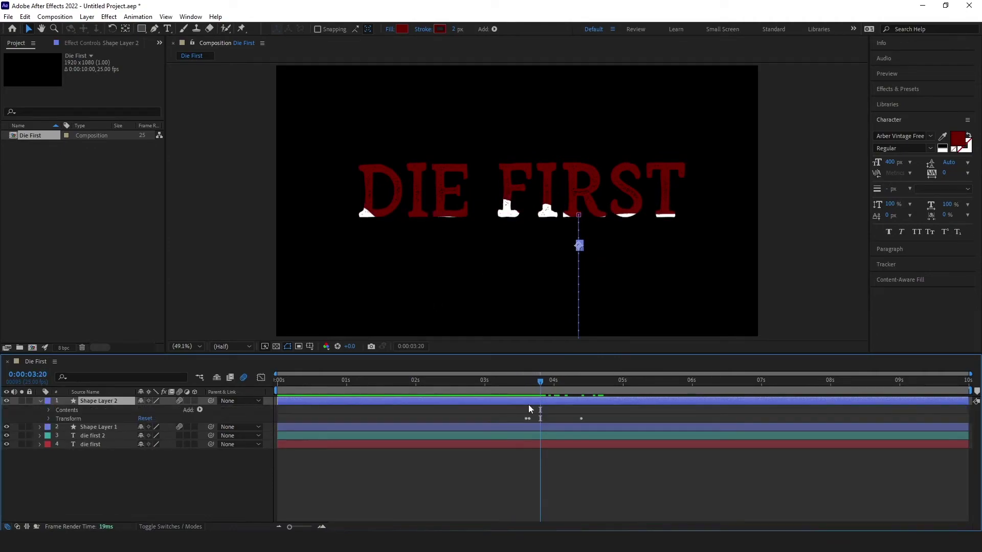
{"action": "left_click_drag", "start_coordinate": [580, 215], "coordinate": [463, 220]}
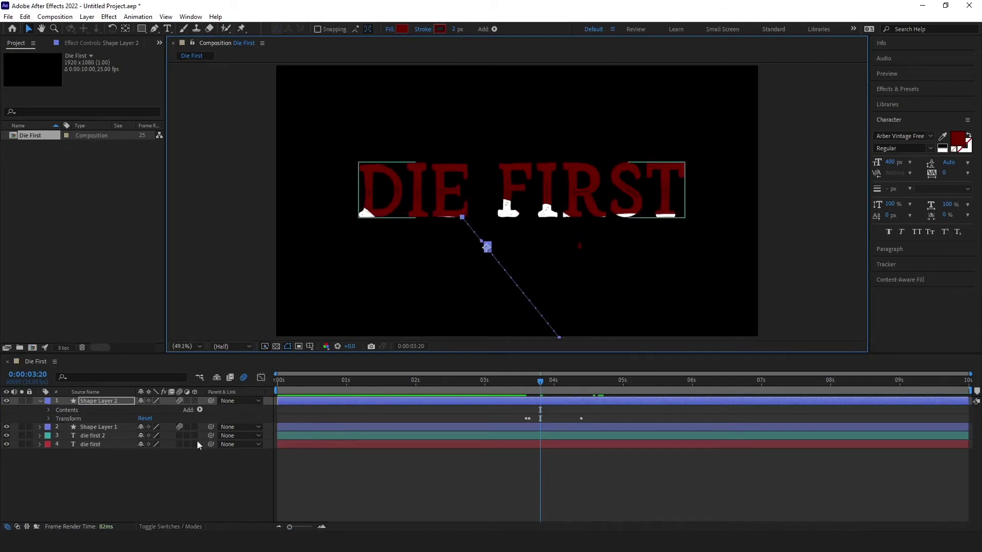
Step: At 0:00:04:10, move the second drop's end point below the frame, in line with its start under the E
{"action": "left_click", "coordinate": [49, 419]}
{"action": "left_click", "coordinate": [547, 392]}
{"action": "left_click_drag", "start_coordinate": [547, 393], "coordinate": [581, 406]}
{"action": "left_click", "coordinate": [196, 347]}
{"action": "left_click", "coordinate": [193, 245]}
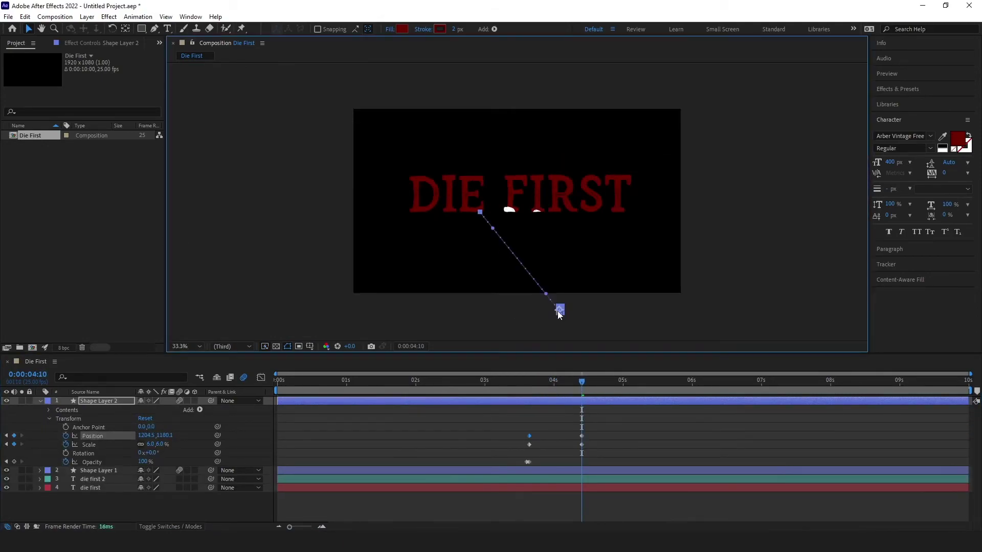
{"action": "left_click_drag", "start_coordinate": [559, 309], "coordinate": [481, 320]}
Step: Shift the second drop layer about 12 frames later, place its ending Position and Scale keyframes at 0:00:04:20, and preview the fall
{"action": "left_click_drag", "start_coordinate": [568, 380], "coordinate": [551, 433]}
{"action": "left_click_drag", "start_coordinate": [523, 400], "coordinate": [598, 394]}
{"action": "left_click_drag", "start_coordinate": [628, 426], "coordinate": [609, 436]}
{"action": "left_click", "coordinate": [513, 379]}
{"action": "key", "text": "space"}
{"action": "key", "text": "space"}
{"action": "left_click", "coordinate": [513, 380]}
{"action": "key", "text": "space"}
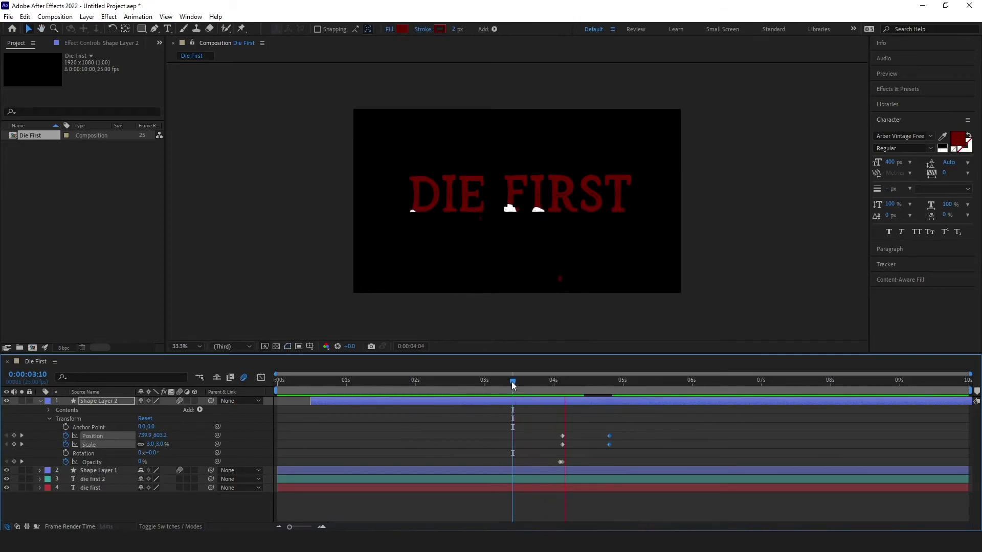
{"action": "key", "text": "space"}
Step: At 0:00:04:20, raise the second drop's end point to a vertical Position of 1126.1, preview the fall, and select its Position property
{"action": "left_click_drag", "start_coordinate": [583, 381], "coordinate": [609, 400]}
{"action": "left_click_drag", "start_coordinate": [482, 321], "coordinate": [480, 301]}
{"action": "left_click", "coordinate": [520, 381]}
{"action": "key", "text": "space"}
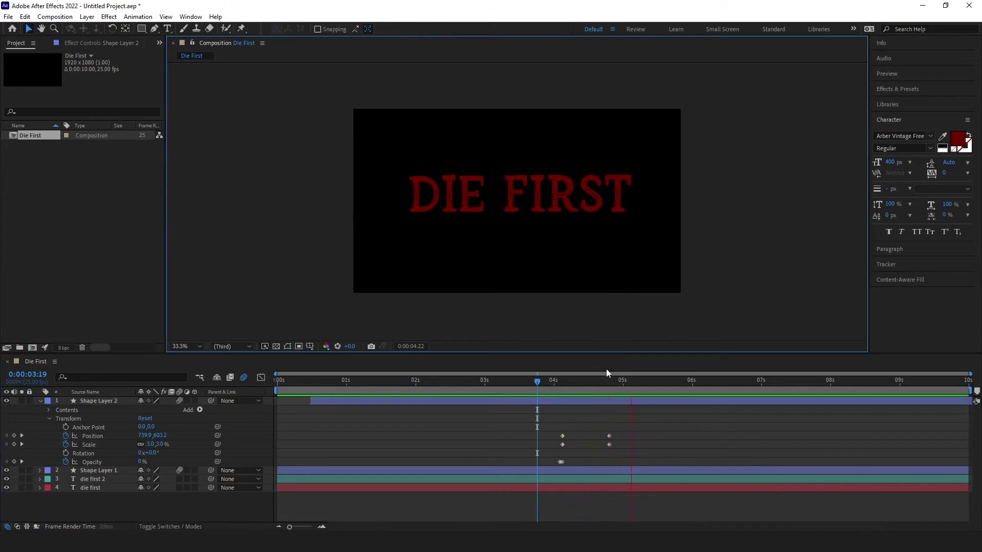
{"action": "left_click_drag", "start_coordinate": [569, 380], "coordinate": [609, 409]}
{"action": "left_click", "coordinate": [84, 436]}
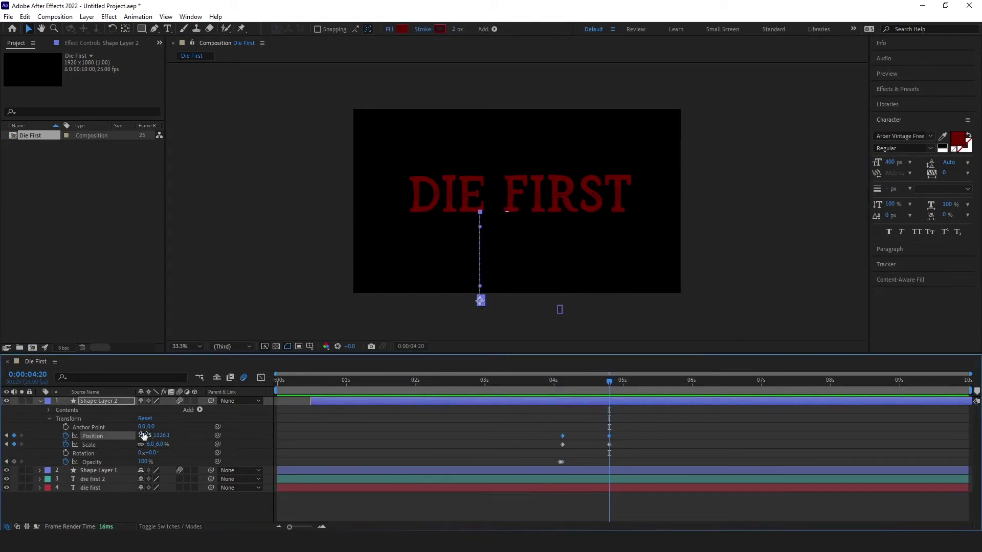
{"action": "left_click_drag", "start_coordinate": [145, 436], "coordinate": [134, 437]}
{"action": "key", "text": "ctrl+z"}
{"action": "key", "text": "ctrl+z"}
{"action": "key", "text": "ctrl+z"}
Step: Nudge the second drop's end point slightly to the left below the frame and preview the fall
{"action": "left_click_drag", "start_coordinate": [479, 301], "coordinate": [477, 301]}
{"action": "left_click_drag", "start_coordinate": [609, 386], "coordinate": [544, 384]}
{"action": "key", "text": "space"}
{"action": "key", "text": "space"}
{"action": "key", "text": "space"}
{"action": "key", "text": "space"}
Step: Move the second drop's ending Position and Scale keyframes to about 0:00:04:18 and check the faster fall
{"action": "left_click_drag", "start_coordinate": [597, 428], "coordinate": [610, 449]}
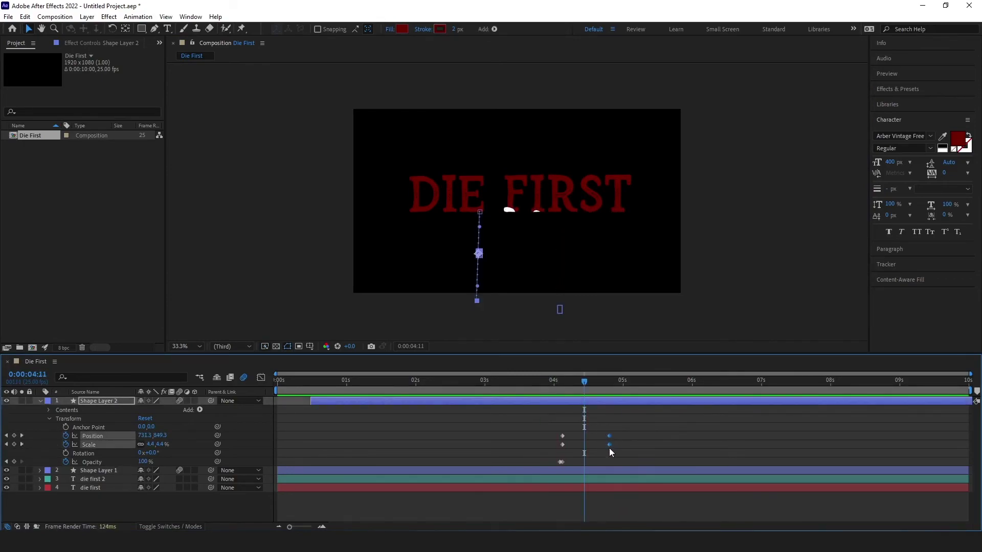
{"action": "left_click", "coordinate": [546, 384]}
{"action": "left_click_drag", "start_coordinate": [546, 385], "coordinate": [600, 385]}
{"action": "left_click_drag", "start_coordinate": [608, 445], "coordinate": [585, 442]}
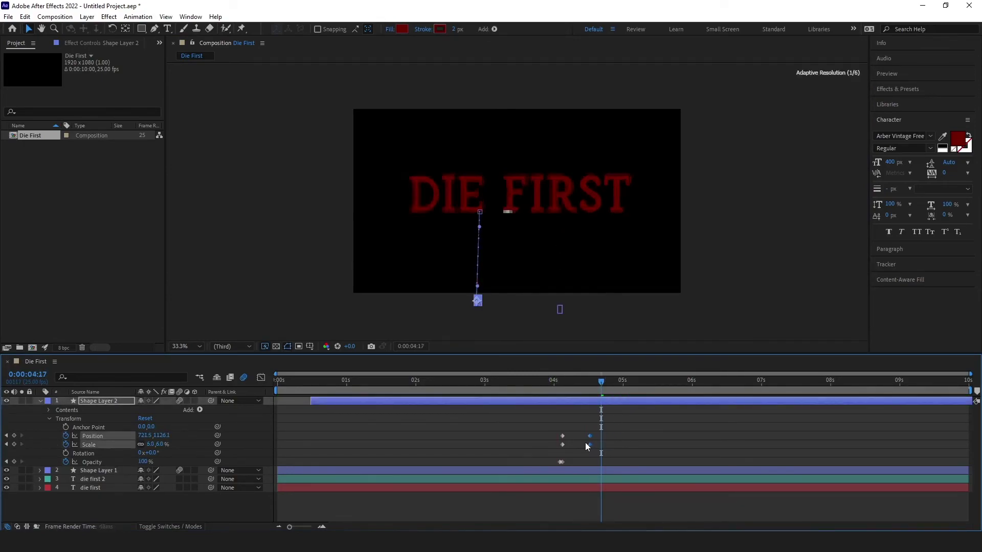
{"action": "left_click", "coordinate": [549, 385]}
{"action": "mouse_move", "coordinate": [549, 384]}
{"action": "left_mouse_down"}
{"action": "mouse_move", "coordinate": [591, 398]}
{"action": "mouse_move", "coordinate": [604, 437]}
{"action": "mouse_move", "coordinate": [542, 384]}
{"action": "mouse_move", "coordinate": [588, 395]}
{"action": "mouse_move", "coordinate": [564, 390]}
{"action": "left_mouse_up"}
{"action": "left_click", "coordinate": [557, 386]}
Step: Move the first drop's ending Position and Scale keyframes to about 0:00:04:06 and preview both drops from just after three seconds
{"action": "left_click", "coordinate": [40, 471]}
{"action": "scroll", "coordinate": [153, 460], "scroll_direction": "down", "scroll_amount": 1}
{"action": "mouse_move", "coordinate": [573, 492]}
{"action": "left_mouse_down"}
{"action": "mouse_move", "coordinate": [560, 492]}
{"action": "mouse_move", "coordinate": [570, 500]}
{"action": "left_mouse_up"}
{"action": "left_click", "coordinate": [492, 379]}
{"action": "key", "text": "space"}
{"action": "key", "text": "space"}
{"action": "left_click", "coordinate": [499, 380]}
{"action": "key", "text": "space"}
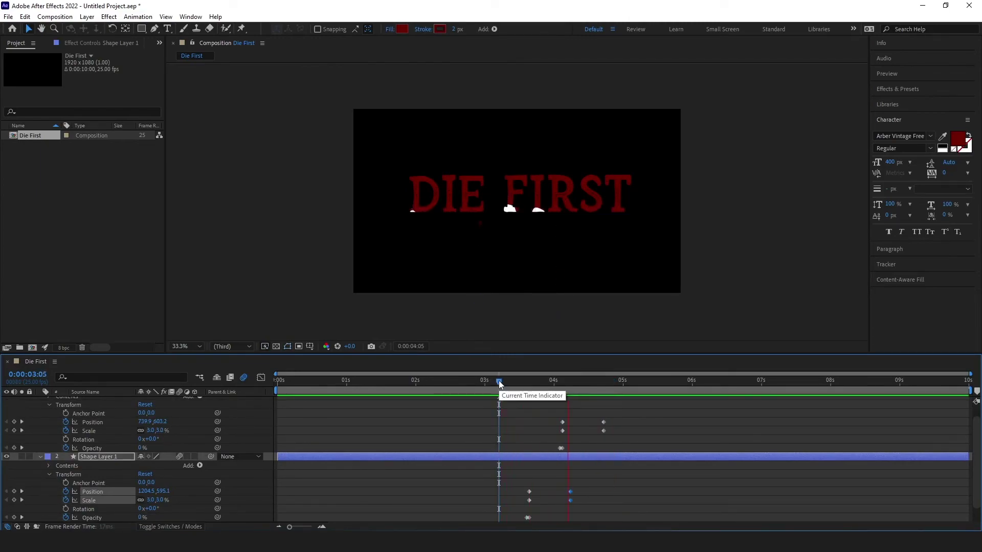
{"action": "key", "text": "space"}
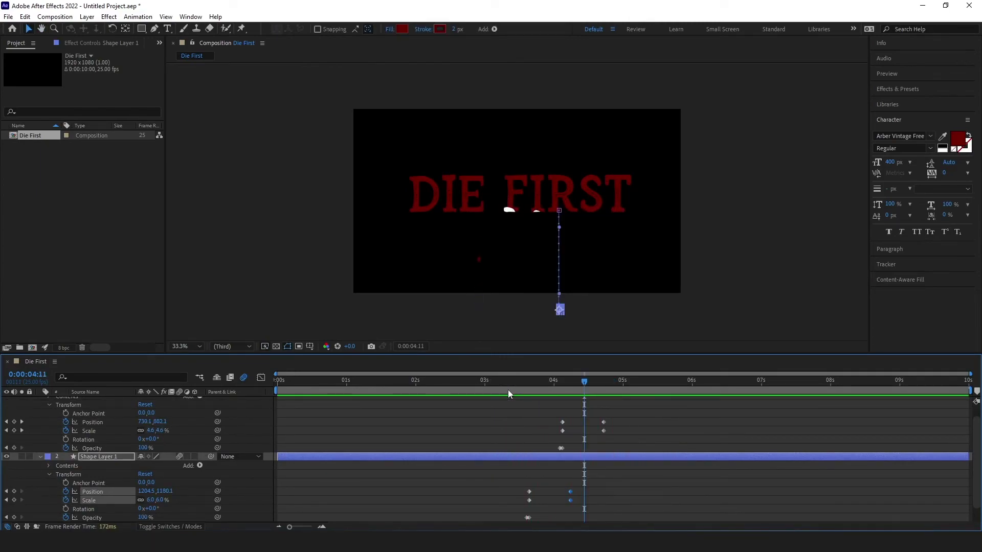
Step: Duplicate the second drop layer for a third drop and collapse the properties of the existing drop layers
{"action": "scroll", "coordinate": [383, 403], "scroll_direction": "up", "scroll_amount": 1}
{"action": "left_click", "coordinate": [384, 401]}
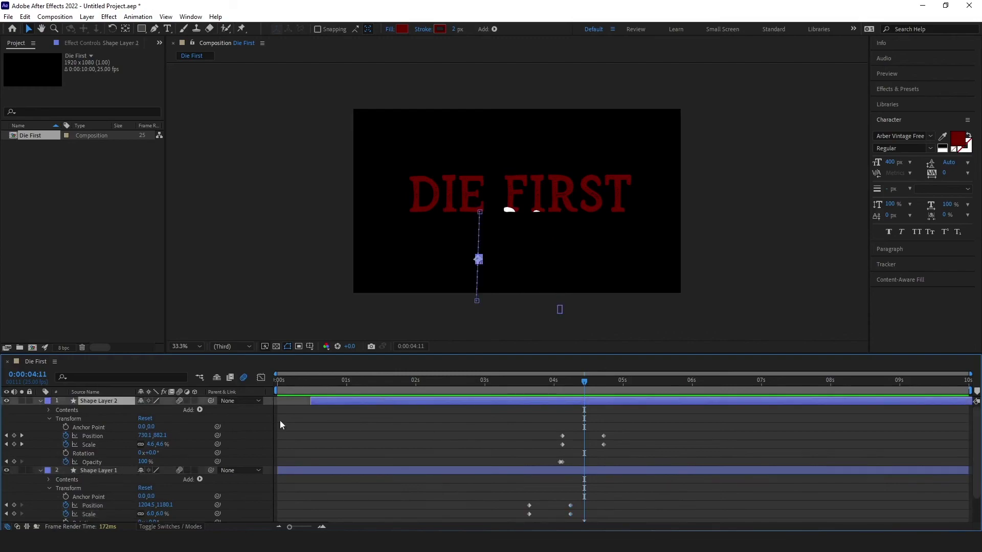
{"action": "left_click", "coordinate": [151, 444]}
{"action": "left_click", "coordinate": [99, 400]}
{"action": "key", "text": "ctrl+d"}
{"action": "left_click", "coordinate": [10, 410]}
{"action": "left_click", "coordinate": [40, 410]}
{"action": "left_click", "coordinate": [40, 418]}
Step: At the first Position keyframe, move the third drop's starting point beneath the F of FIRST, at Position about 944, 612
{"action": "left_click", "coordinate": [553, 400]}
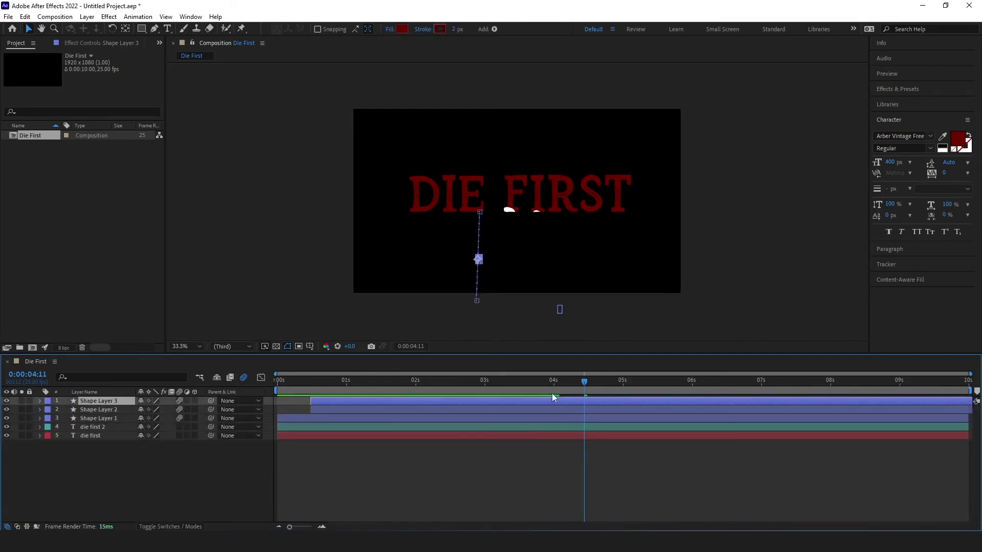
{"action": "left_click", "coordinate": [40, 401]}
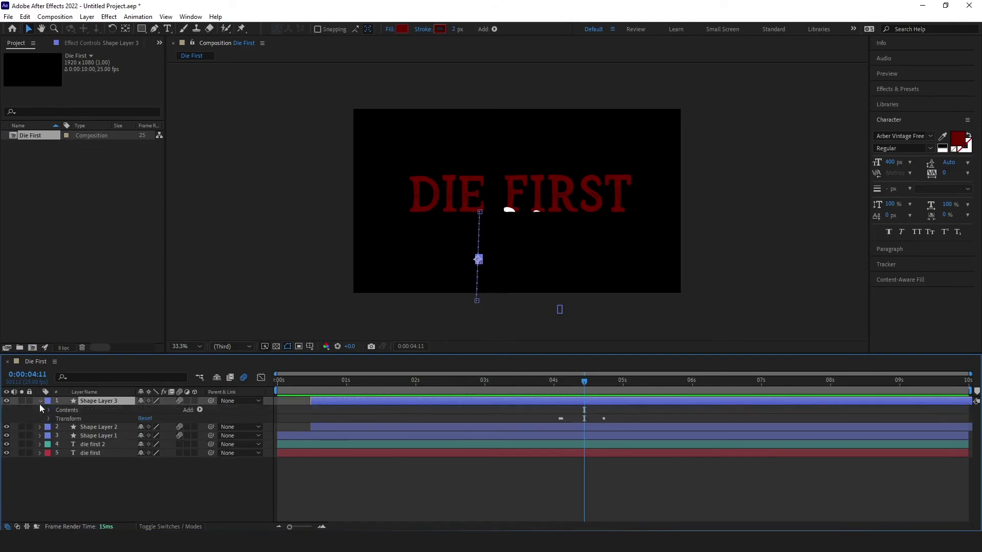
{"action": "left_click", "coordinate": [48, 419]}
{"action": "left_click", "coordinate": [562, 383]}
{"action": "left_click_drag", "start_coordinate": [479, 211], "coordinate": [515, 212]}
Step: At 0:00:04:18, place the third drop's end point below its start at Position about 946, 1129 and preview from 0:00:03:00
{"action": "left_click_drag", "start_coordinate": [562, 383], "coordinate": [604, 397]}
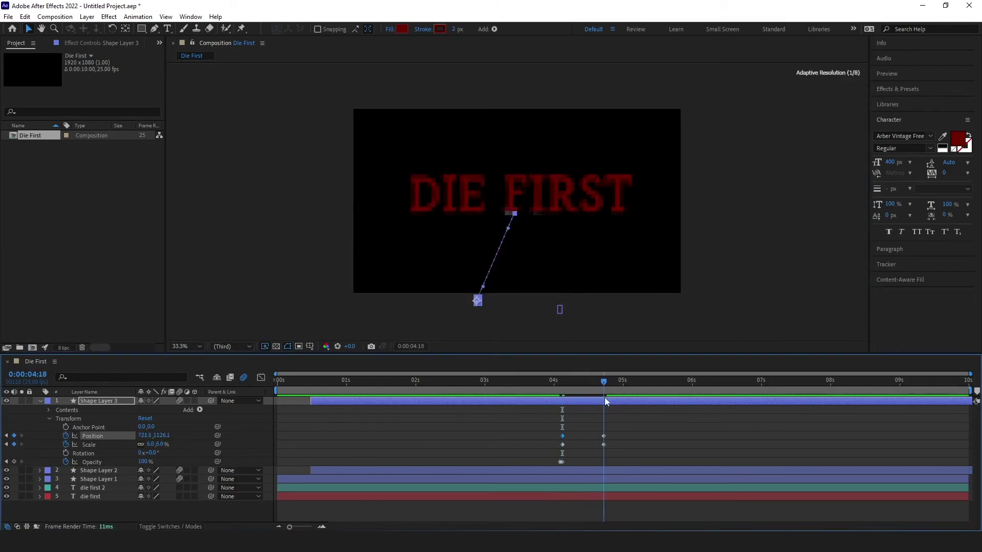
{"action": "left_click_drag", "start_coordinate": [477, 301], "coordinate": [516, 302]}
{"action": "left_click", "coordinate": [484, 383]}
{"action": "key", "text": "space"}
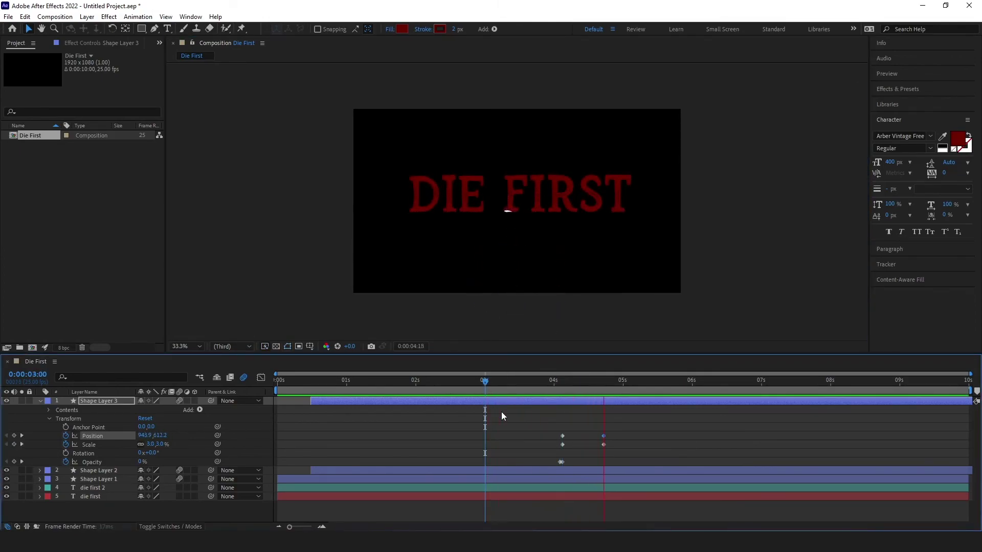
{"action": "key", "text": "space"}
Step: Shift the third drop layer to start at about 0:00:00:23, check the sequence of drops, and collapse its properties
{"action": "left_click_drag", "start_coordinate": [569, 383], "coordinate": [605, 400]}
{"action": "left_click", "coordinate": [448, 382]}
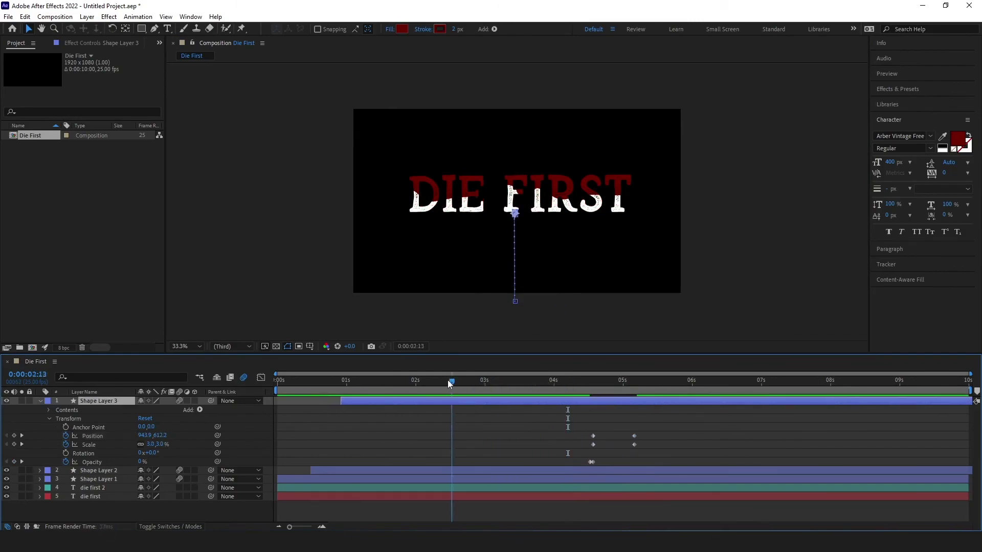
{"action": "left_click_drag", "start_coordinate": [449, 384], "coordinate": [705, 419]}
{"action": "key", "text": "shift+slash"}
{"action": "left_click_drag", "start_coordinate": [643, 418], "coordinate": [680, 445]}
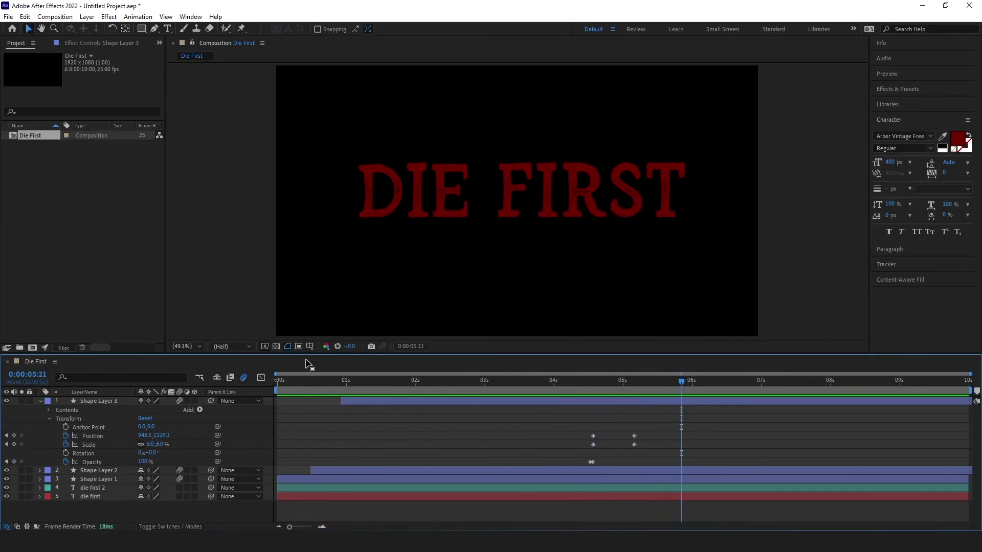
{"action": "left_click", "coordinate": [40, 400]}
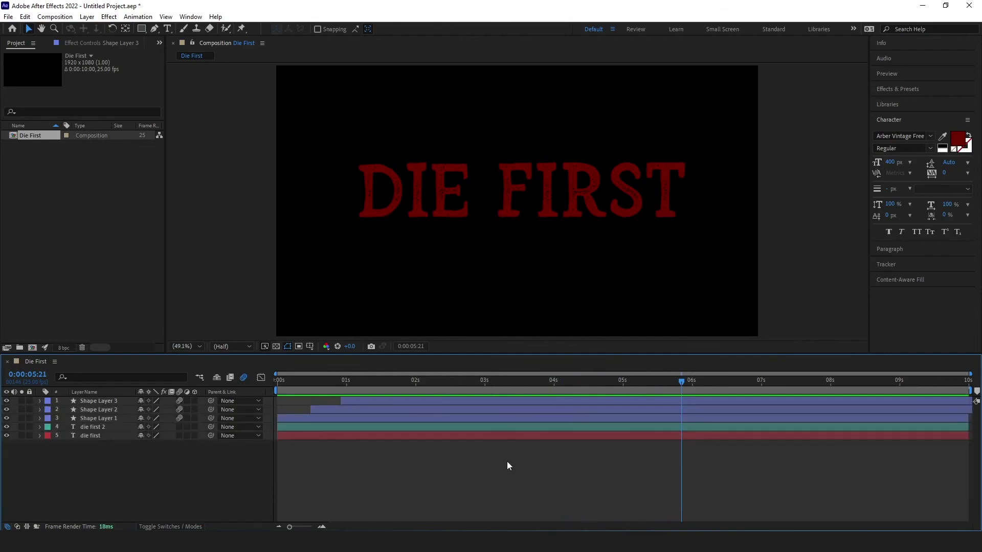